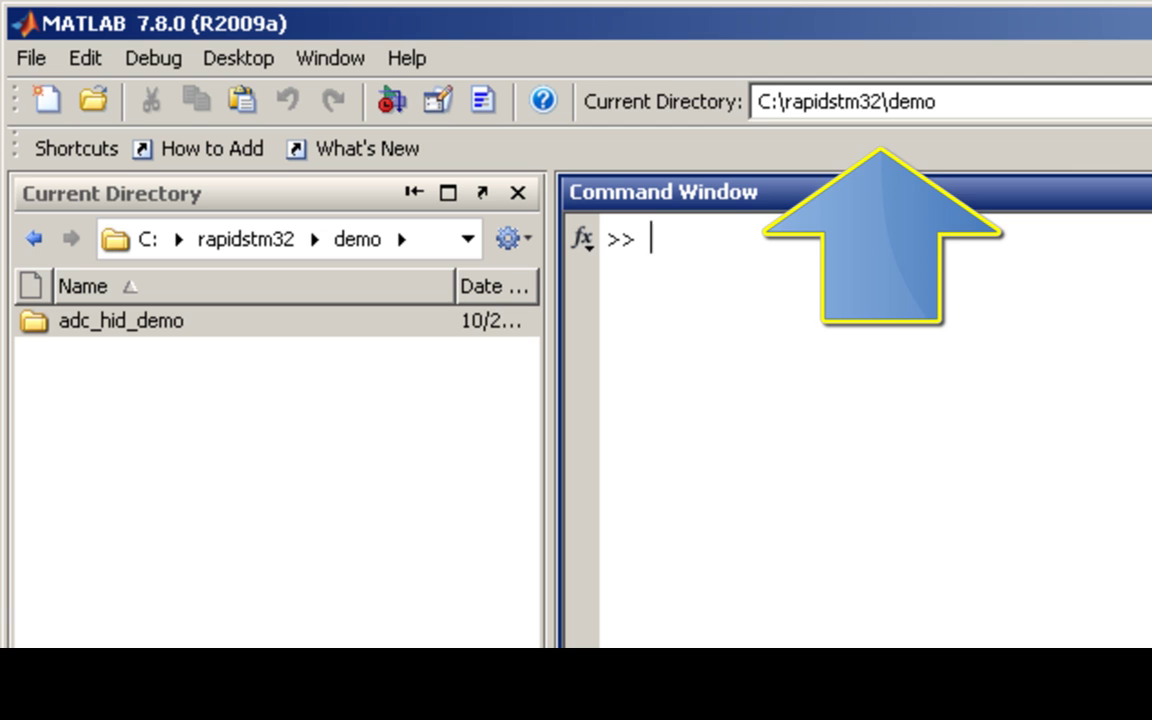
Set the current folder to C:\rapidstm32\demo\adc_hid_demo, then go back up to demo.
key(Down)
key(Down)
key(Up)
key(Return)
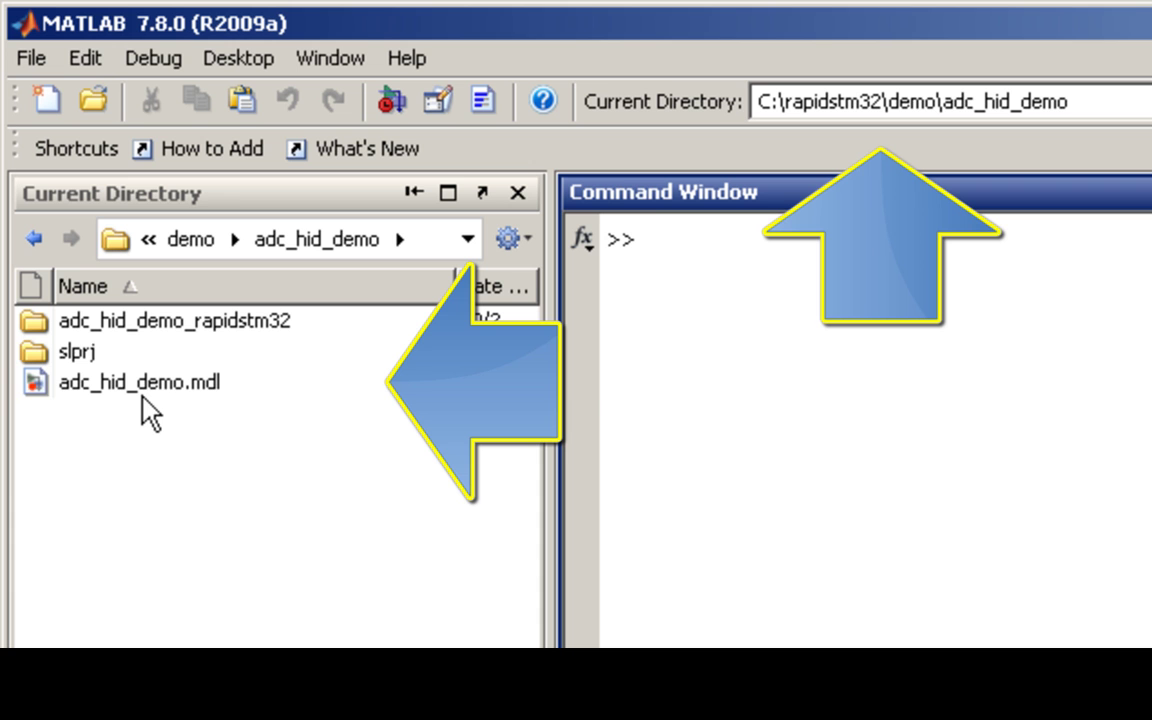
key(BackSpace)
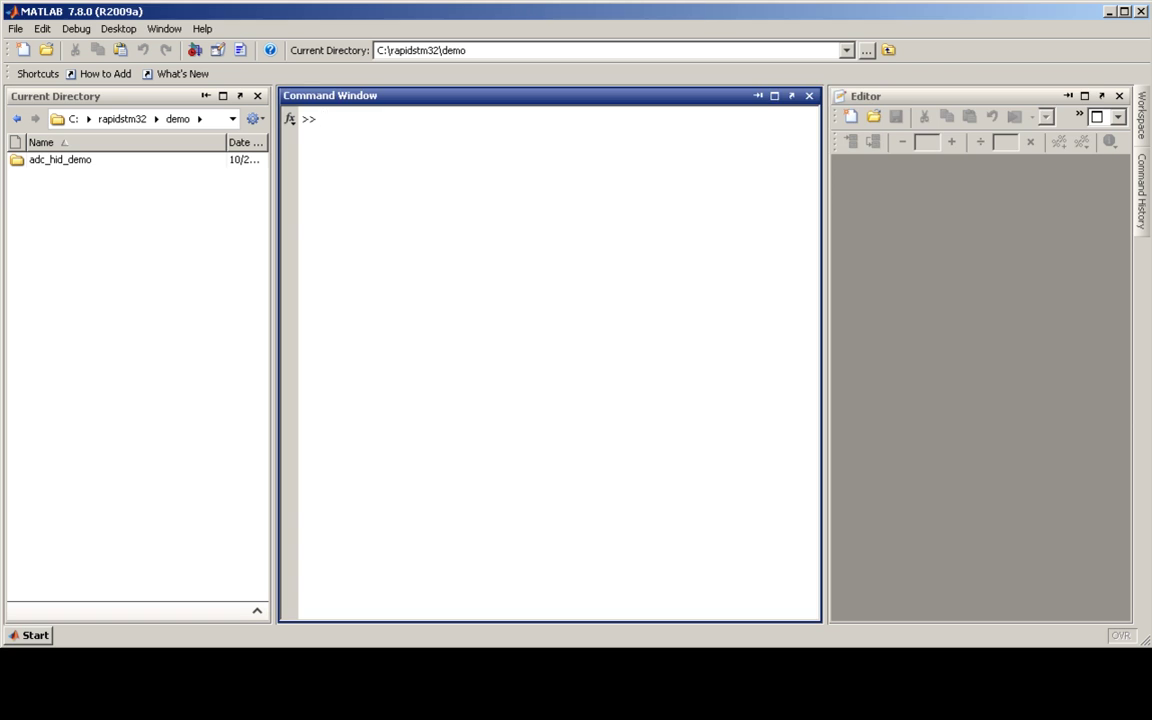
Build adc_hid_demo with Real-Time Workshop and close the resulting build error report.
click(776, 104)
mouse_move(810, 175)
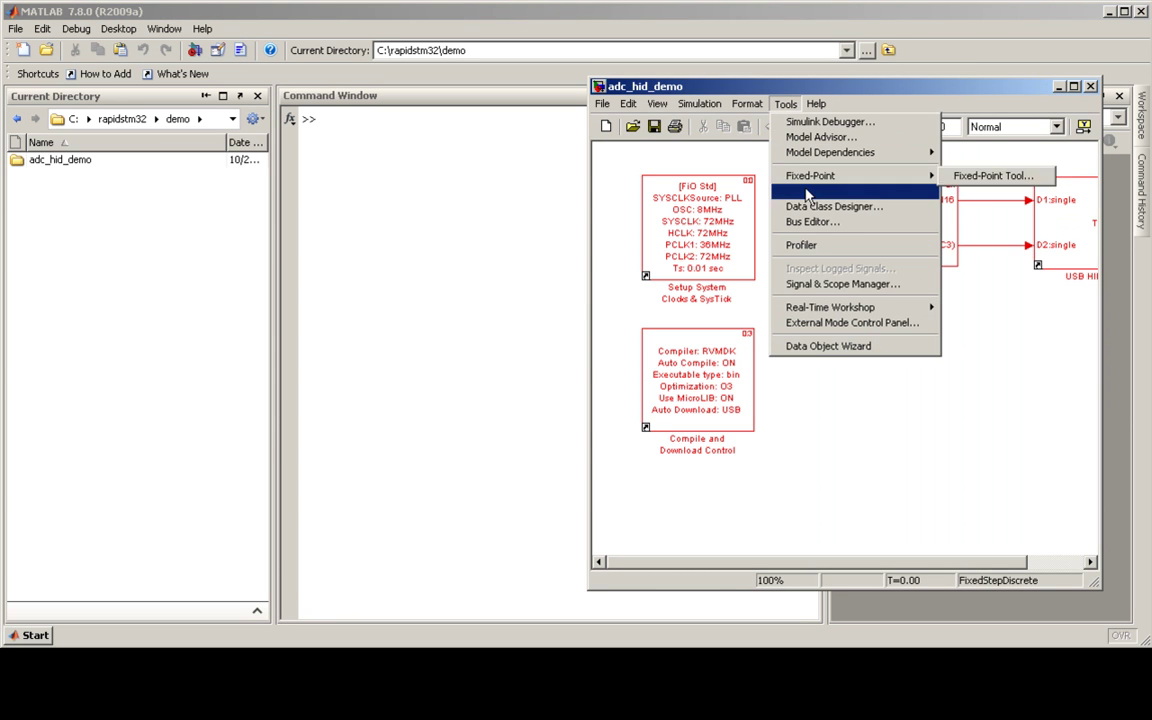
click(1010, 324)
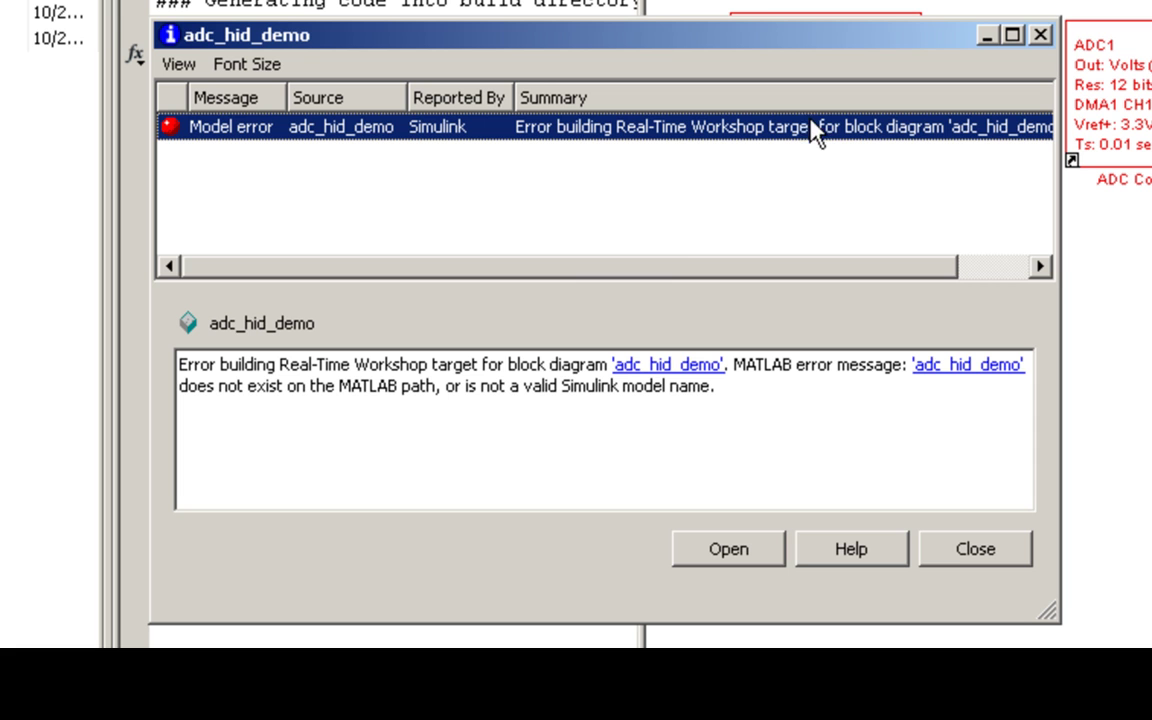
click(965, 555)
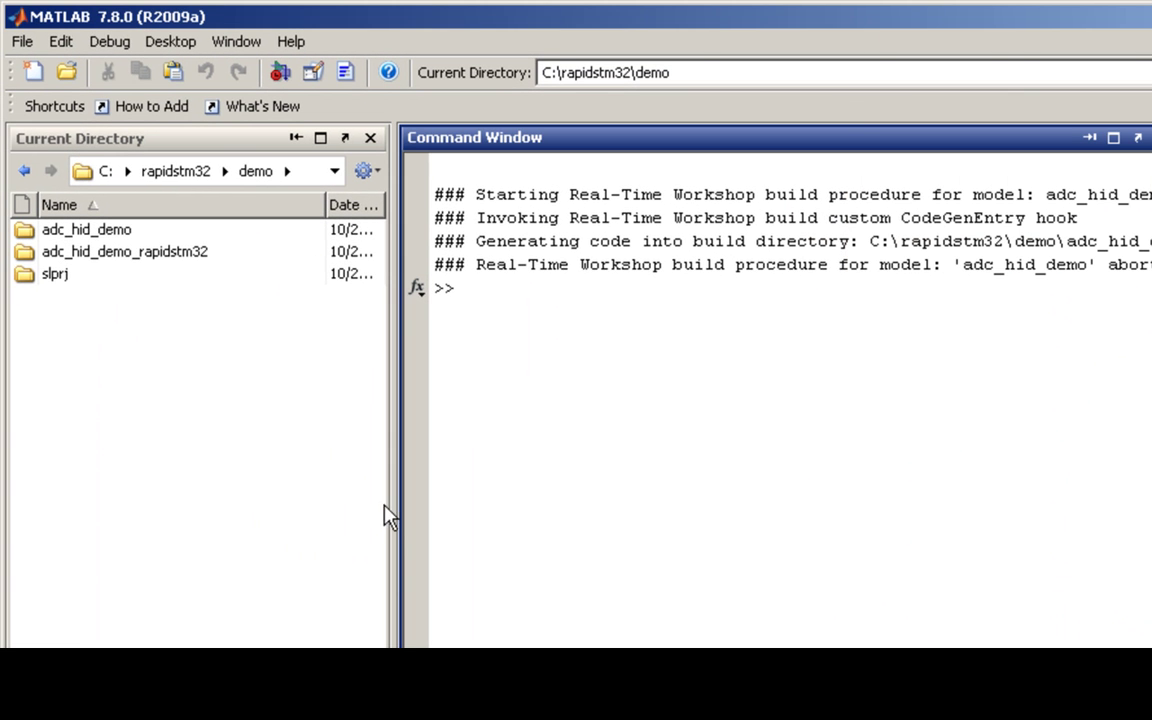
Delete the adc_hid_demo_rapidstm32 and slprj build folders.
click(115, 251)
shift+click(172, 274)
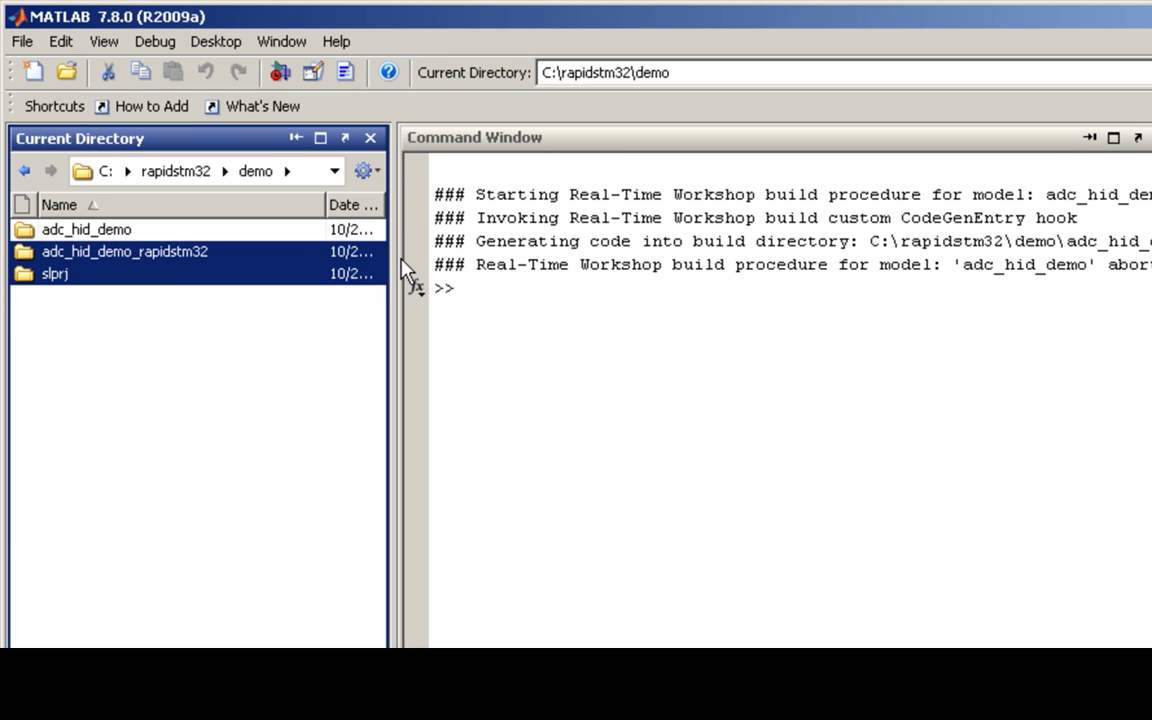
key(Delete)
key(Return)
key(Return)
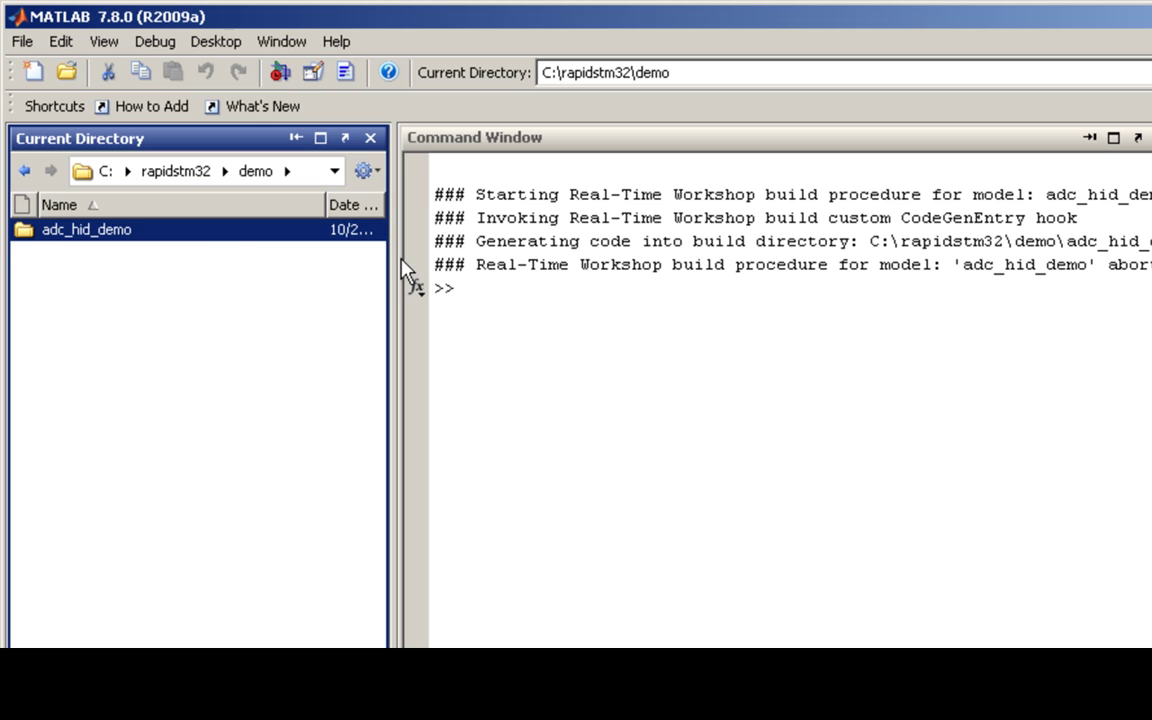
Enter the adc_hid_demo folder, select adc_hid_demo.mdl, and close the model.
double_click(47, 230)
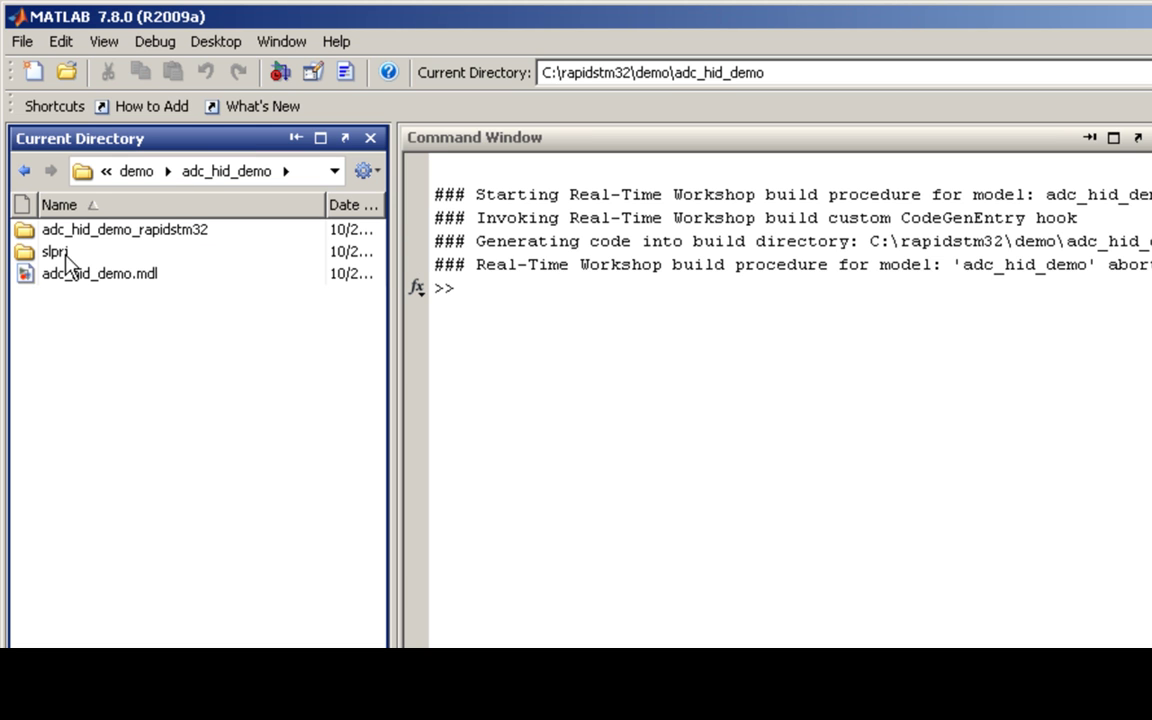
click(80, 274)
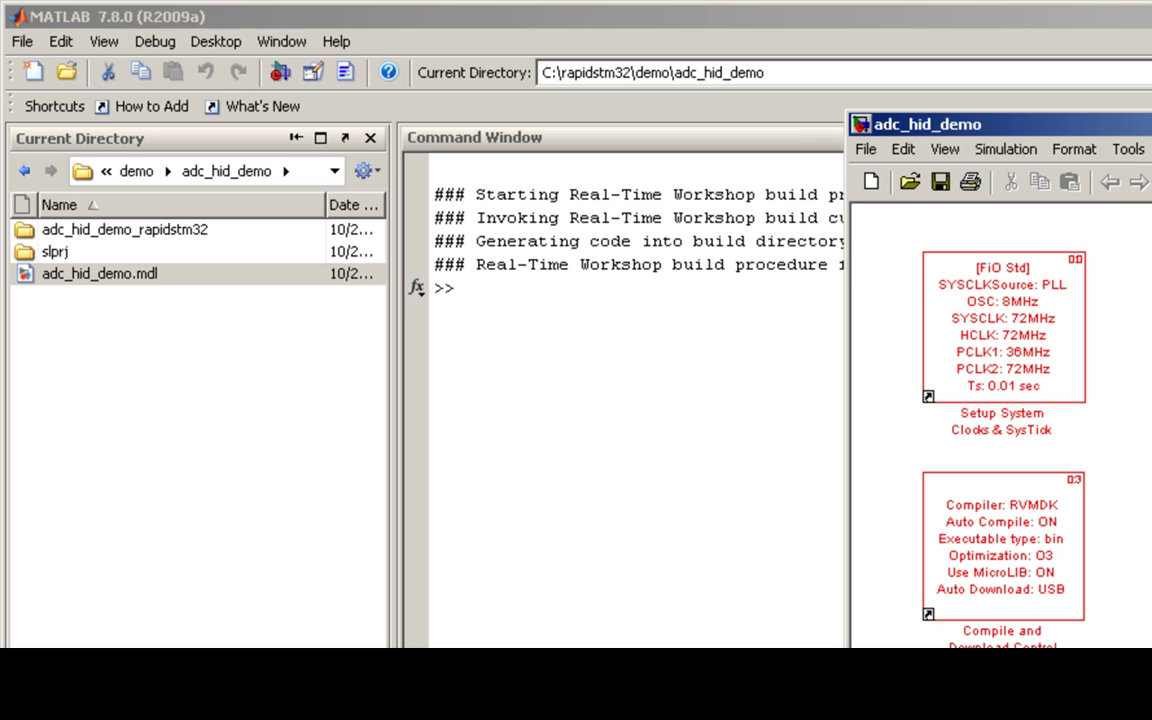
click(1128, 149)
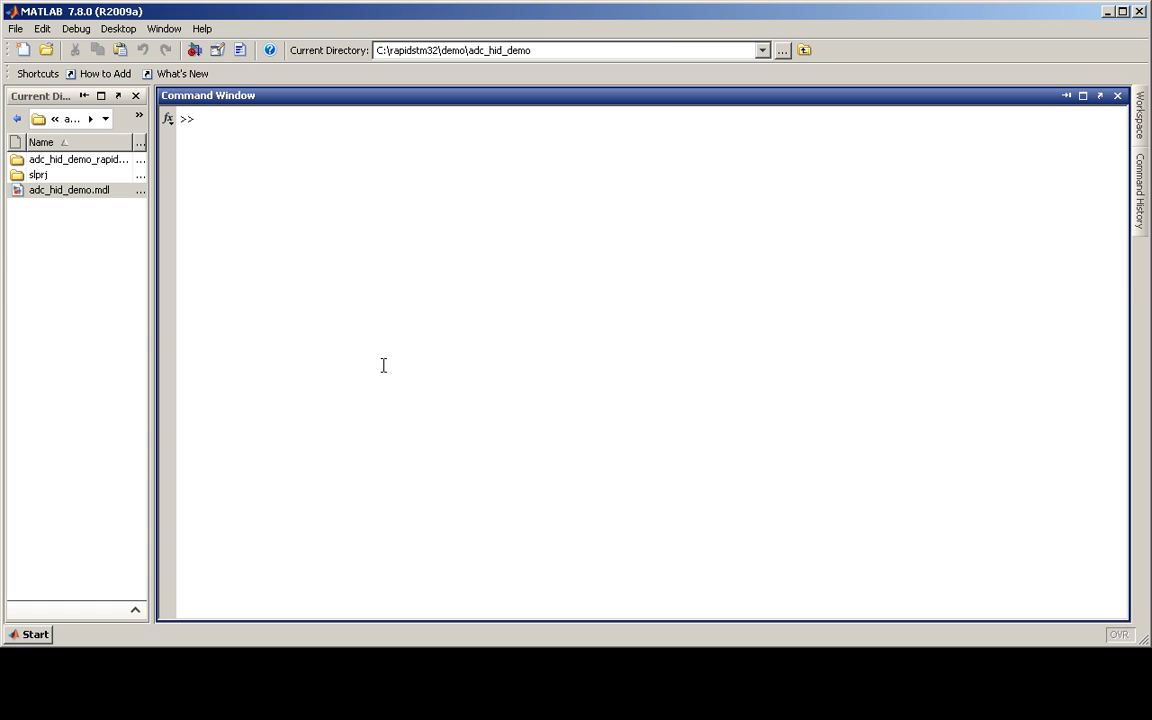
Create a new blank Simulink model and move its window.
click(17, 30)
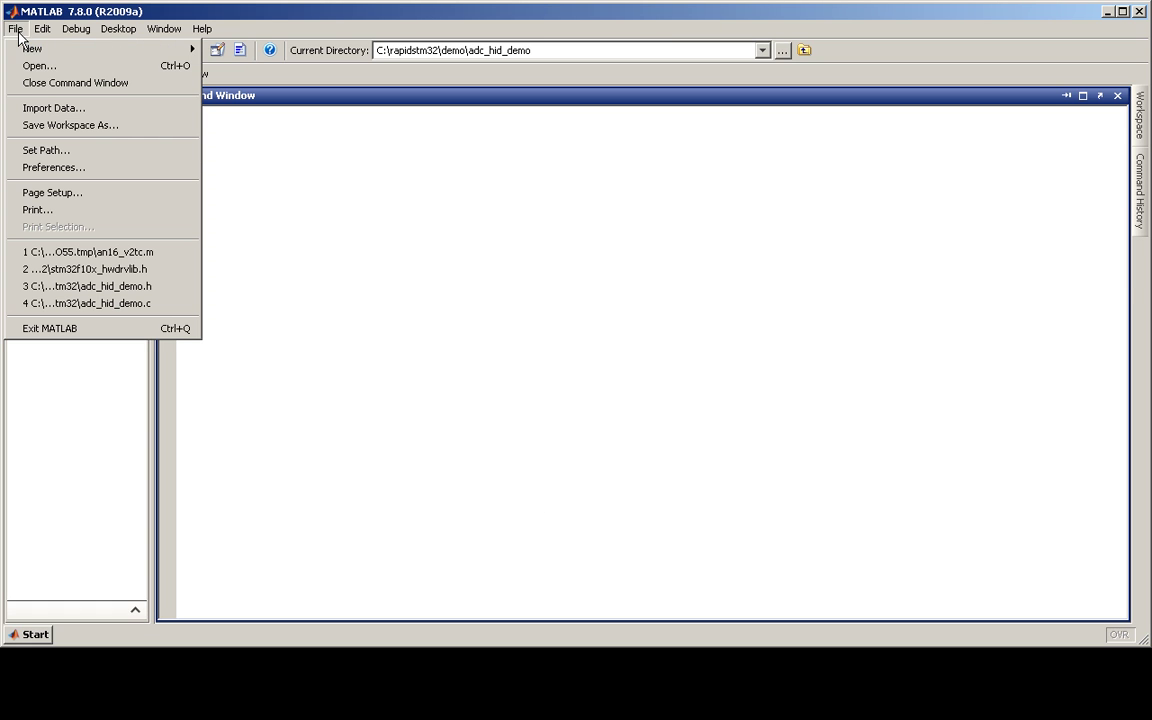
mouse_move(100, 48)
click(285, 142)
drag(718, 20, 658, 105)
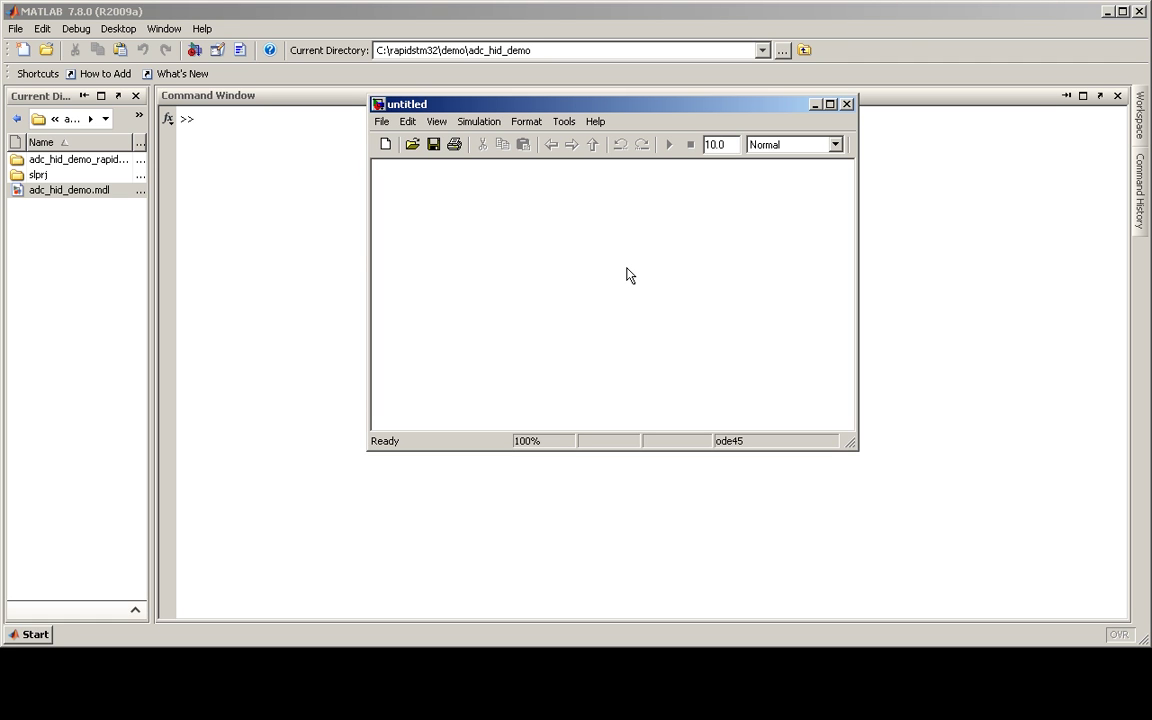
Save the new model as adc_hid_hostpc_demo and enlarge its window.
click(381, 121)
click(410, 208)
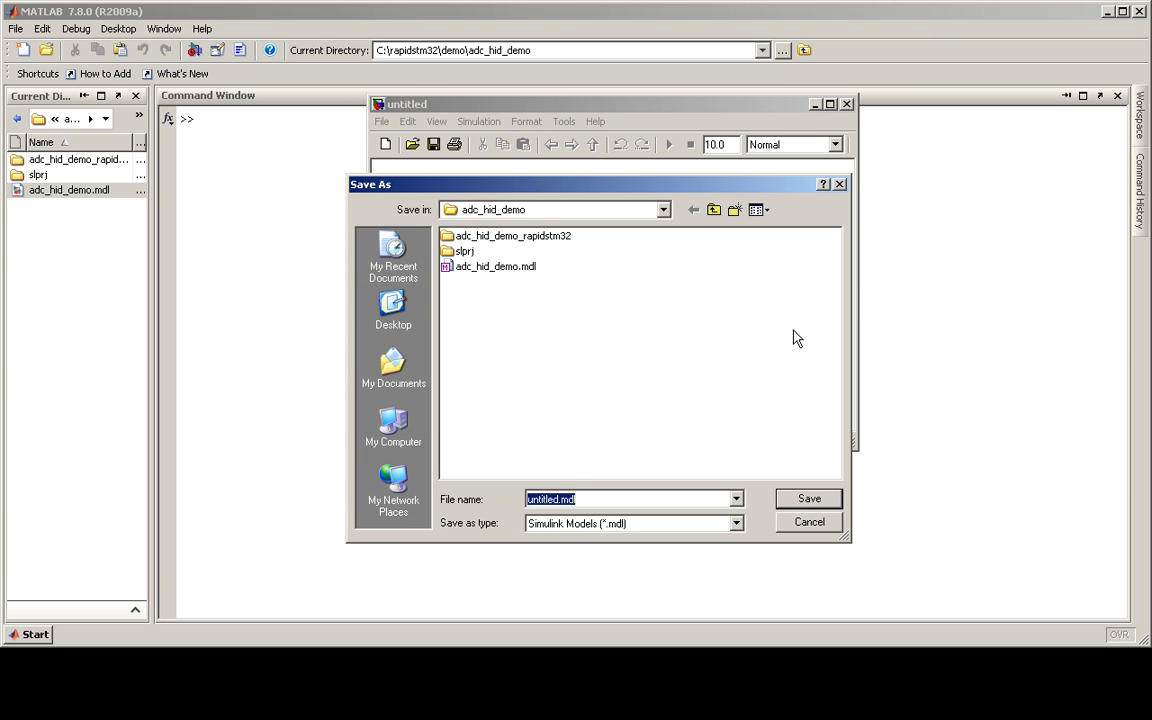
text(adc_)
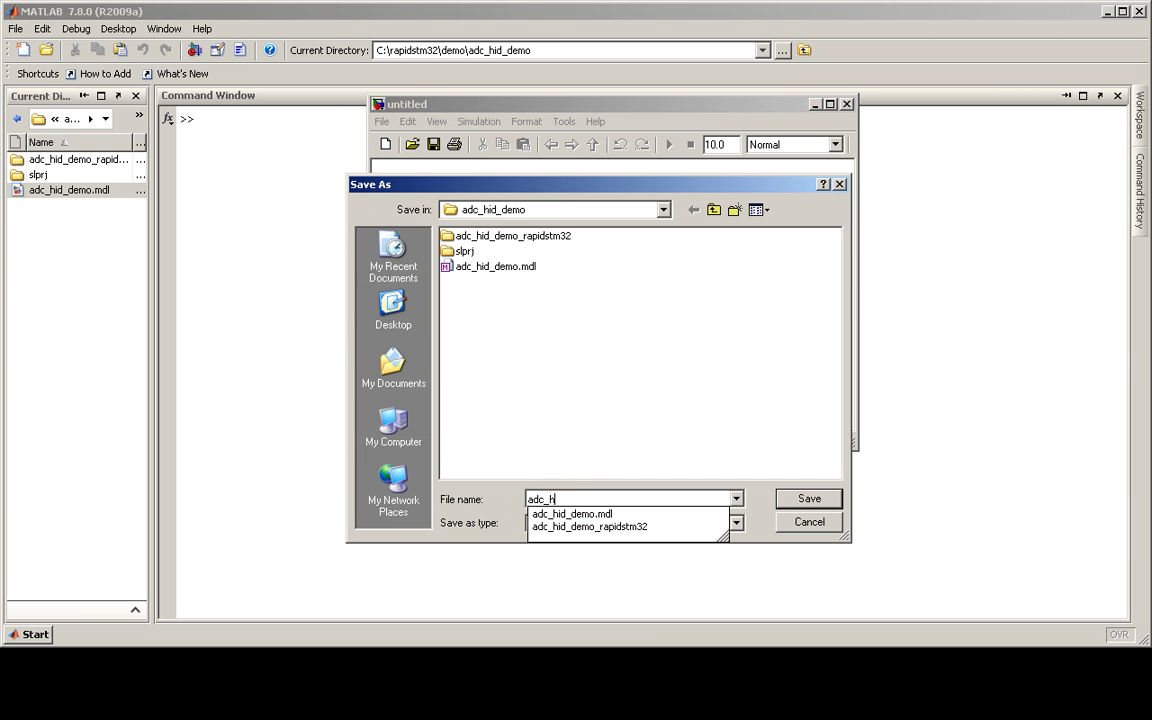
text(hid_hostpc_demo)
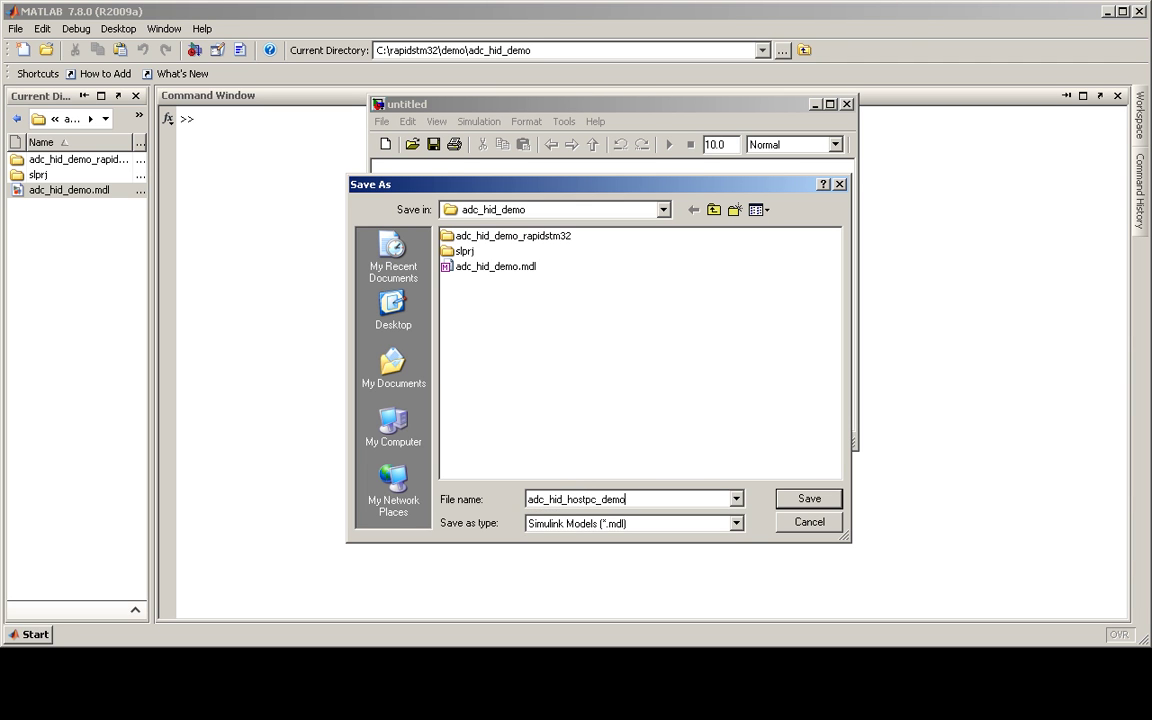
click(802, 500)
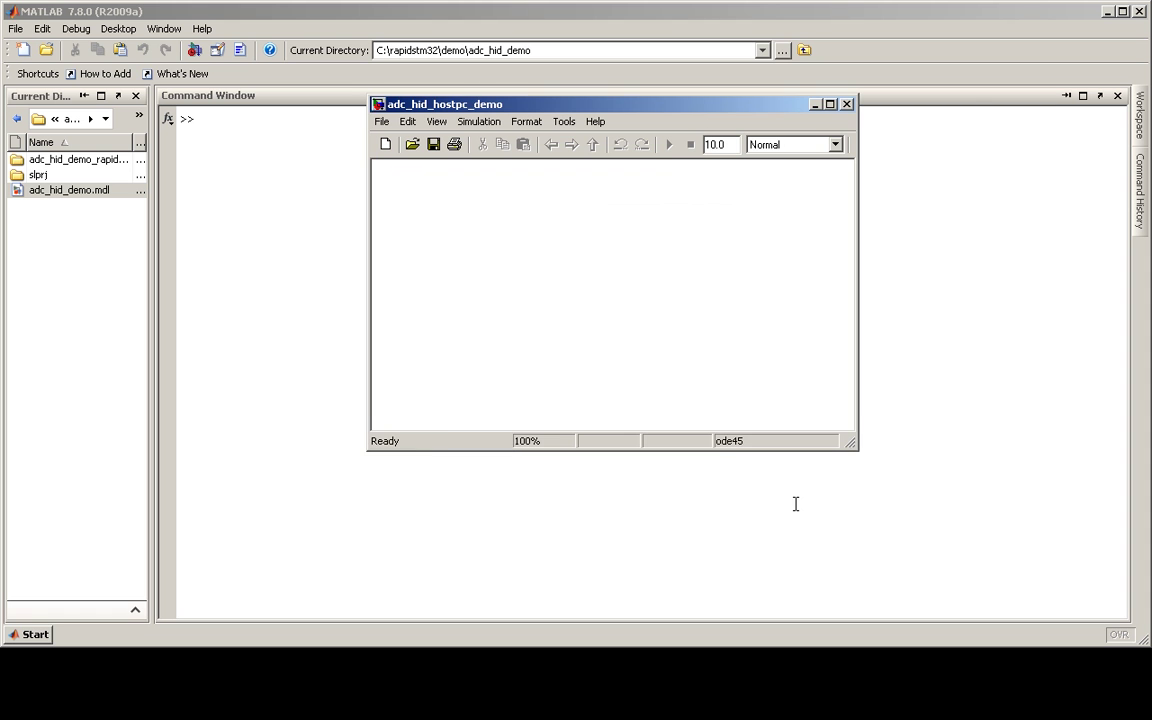
drag(849, 441, 996, 475)
drag(785, 110, 689, 140)
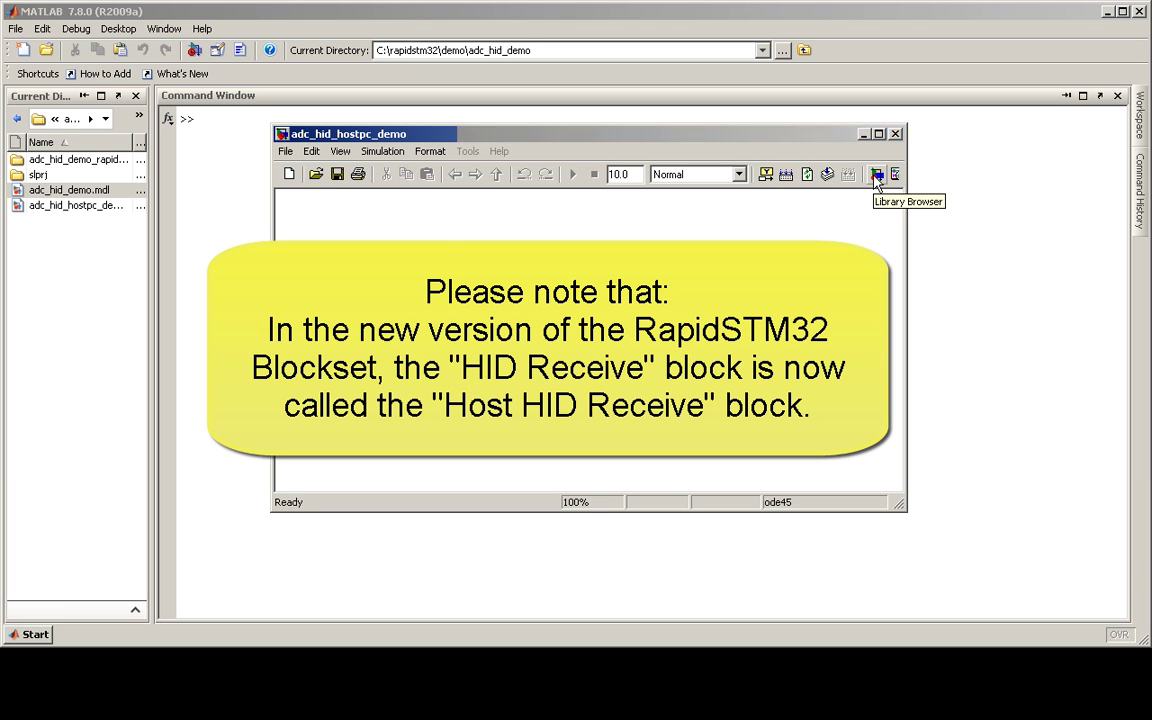
Drag the HID Receive block from RapidSTM32 Blockset > Add-On Modules into the model.
click(877, 175)
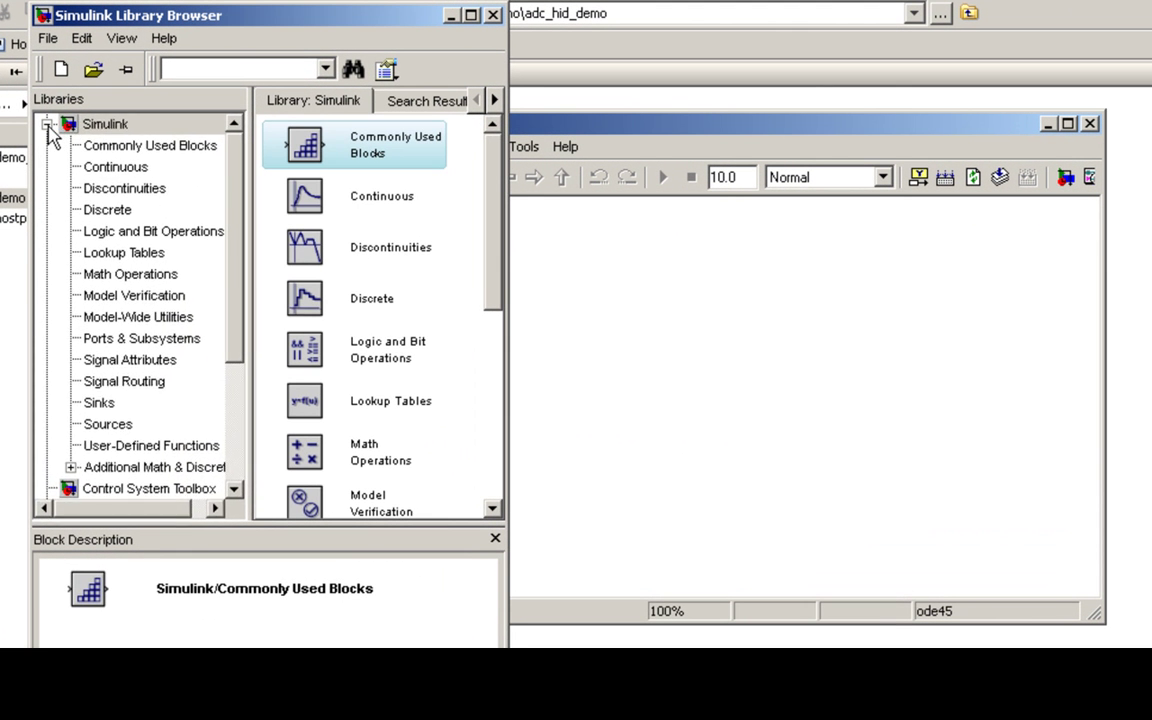
click(47, 124)
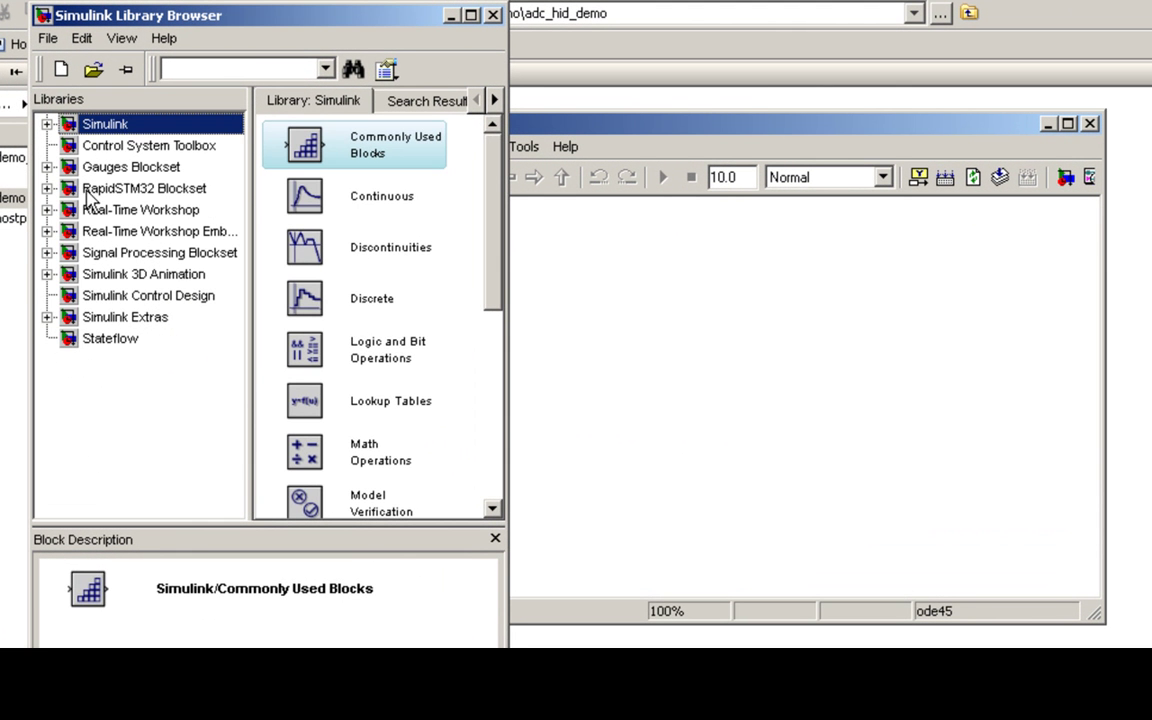
click(86, 188)
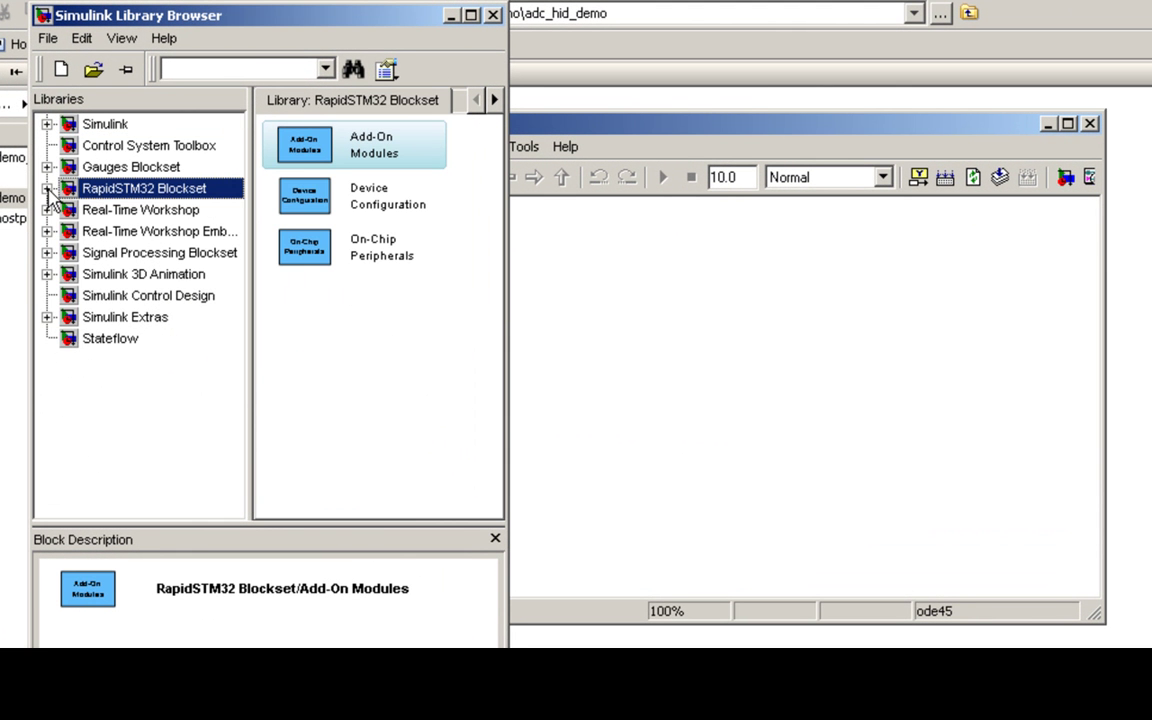
click(47, 188)
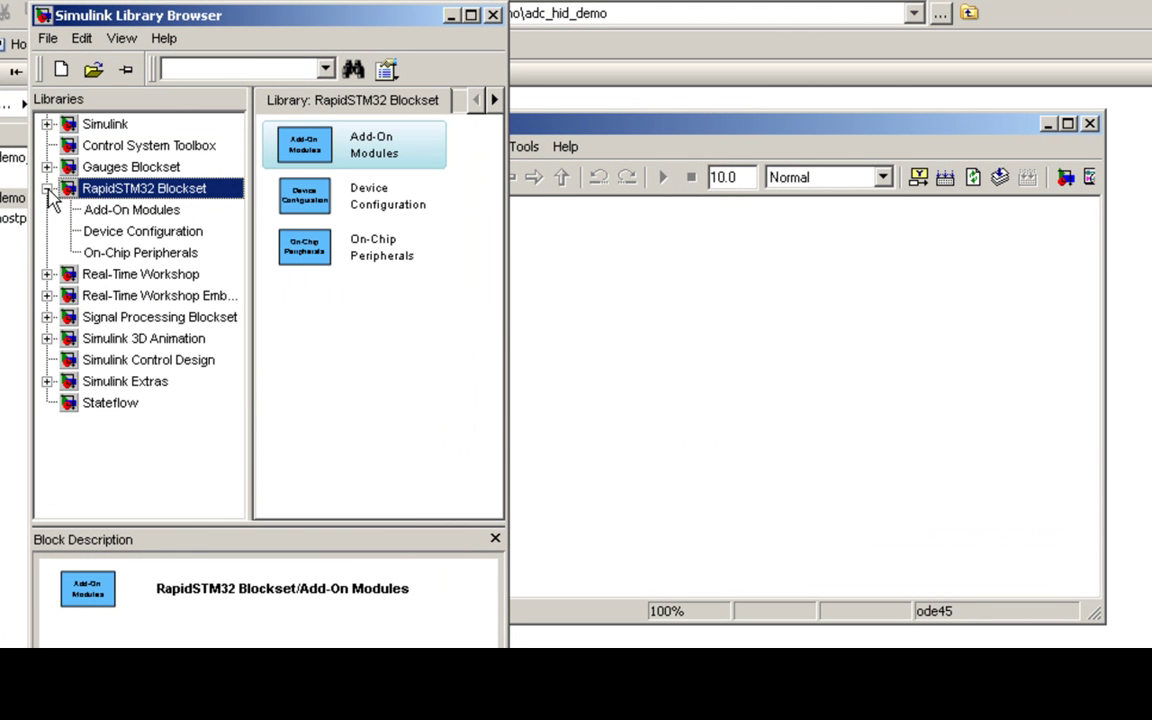
click(142, 212)
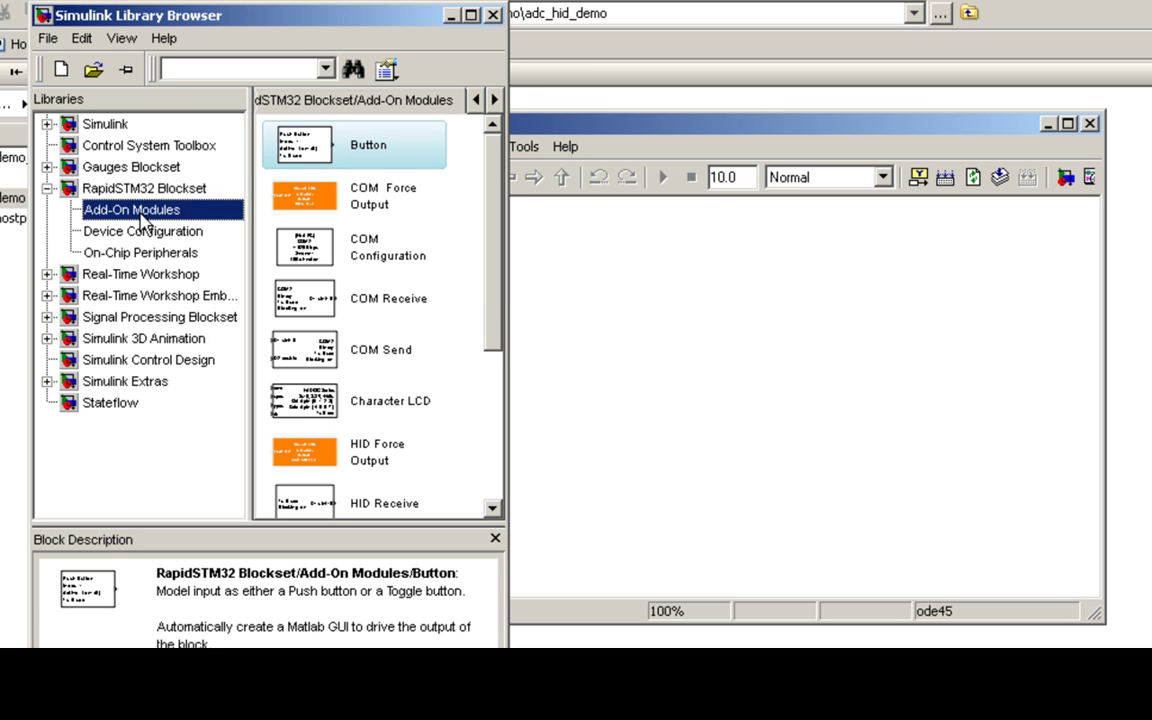
drag(495, 295, 483, 463)
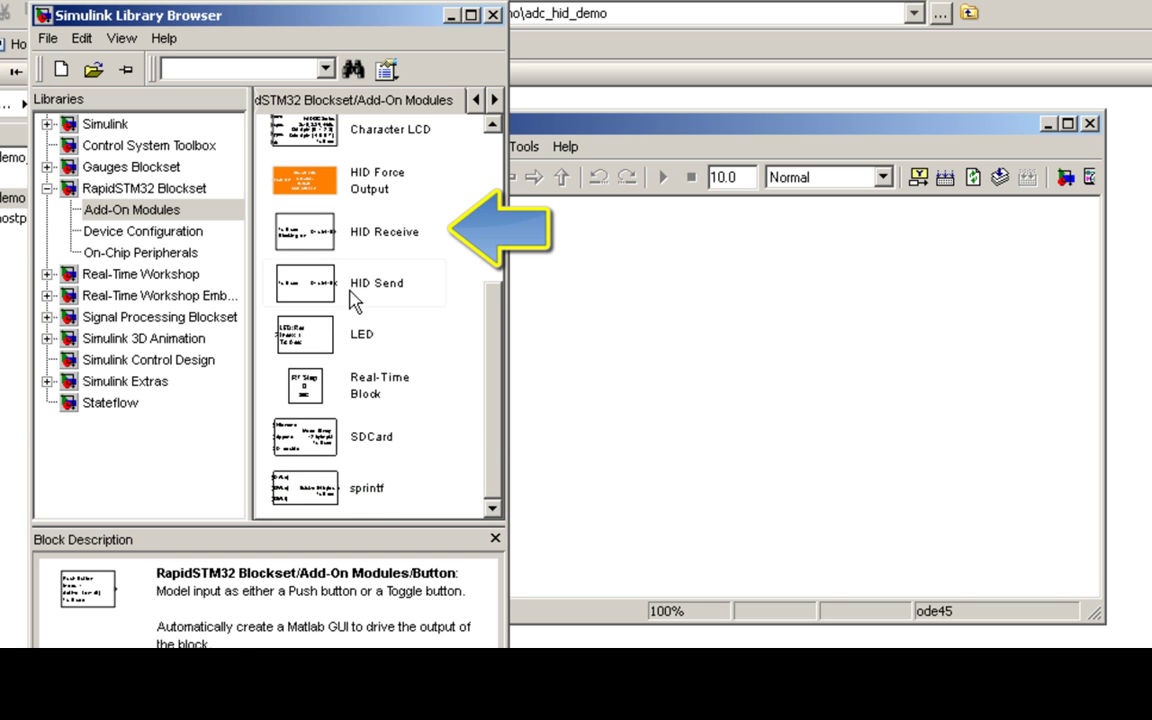
click(313, 240)
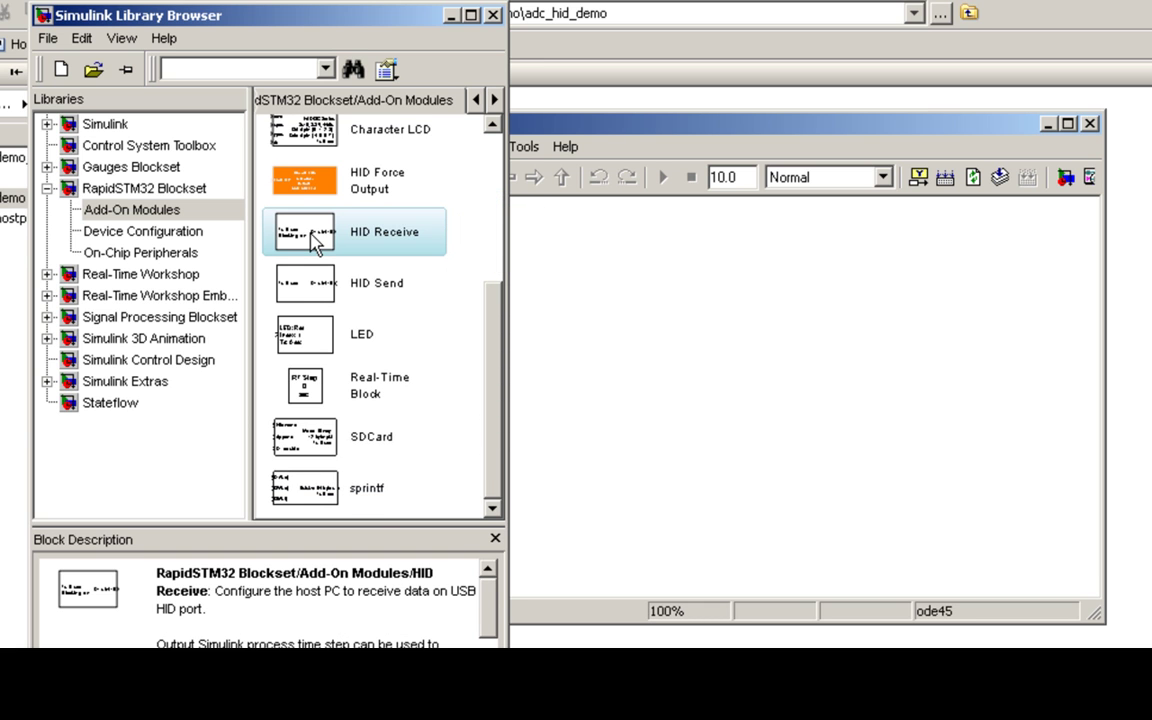
mouse_move(585, 347)
mouse_down()
mouse_move(622, 352)
mouse_move(447, 323)
mouse_up()
drag(746, 129, 873, 152)
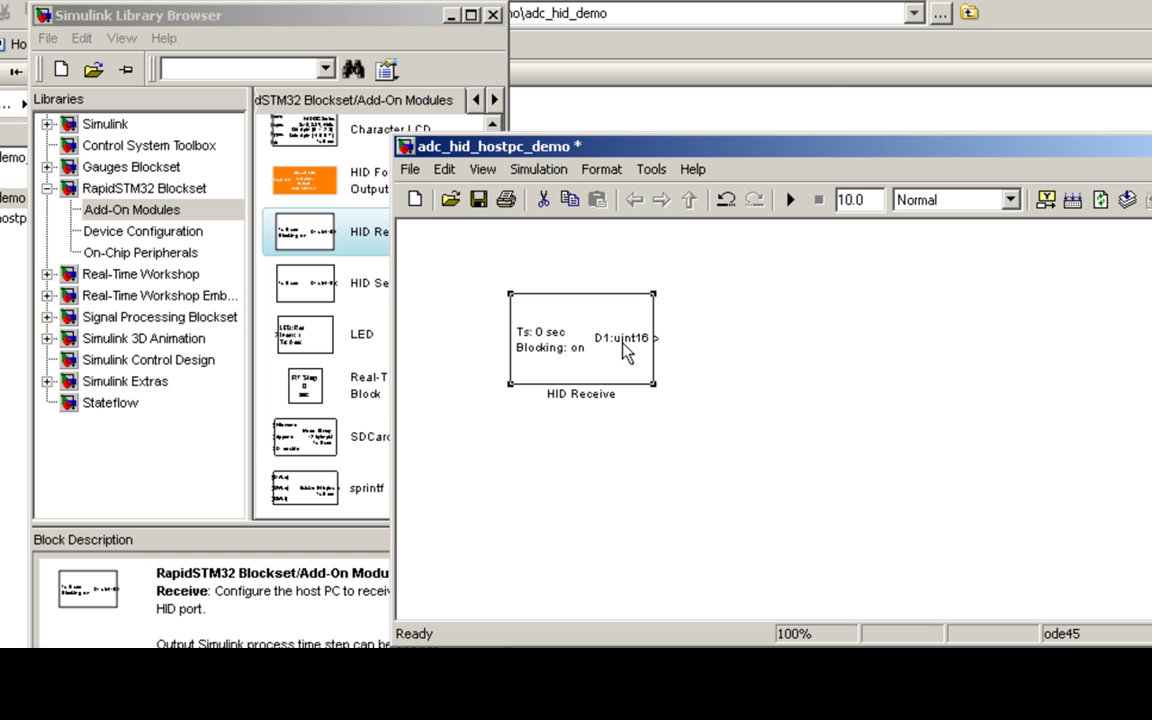
Set HID Receive binary data to 'single single' and sample time to 0.01.
double_click(623, 343)
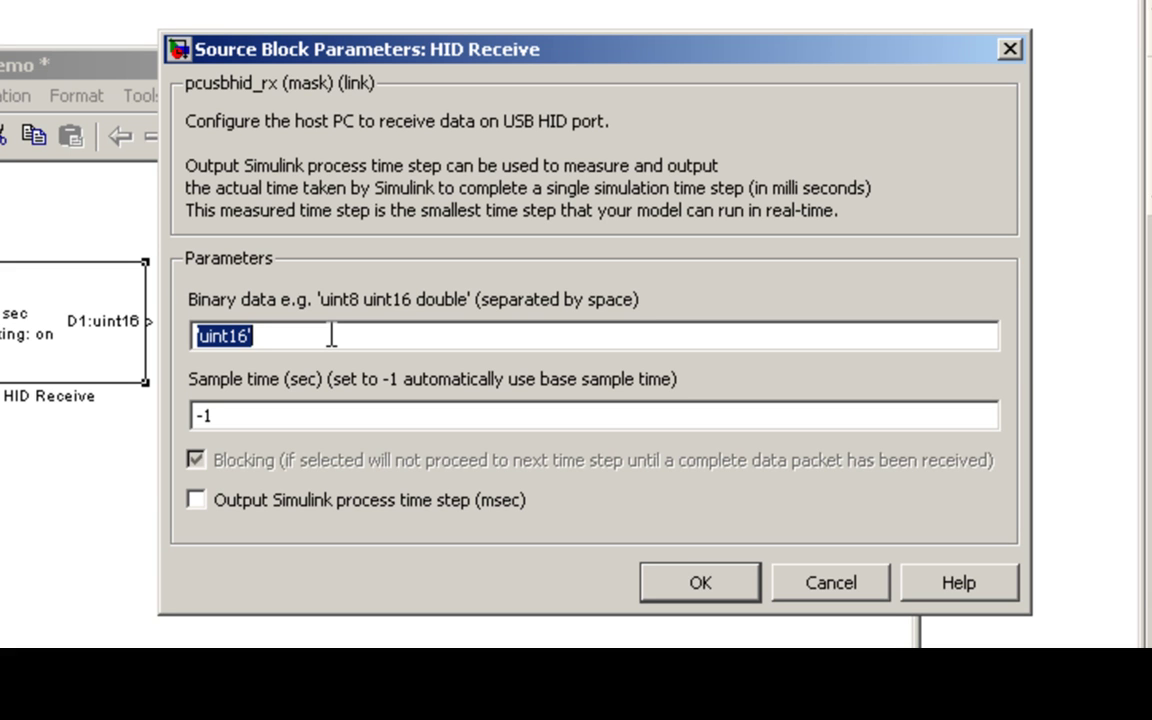
text(s)
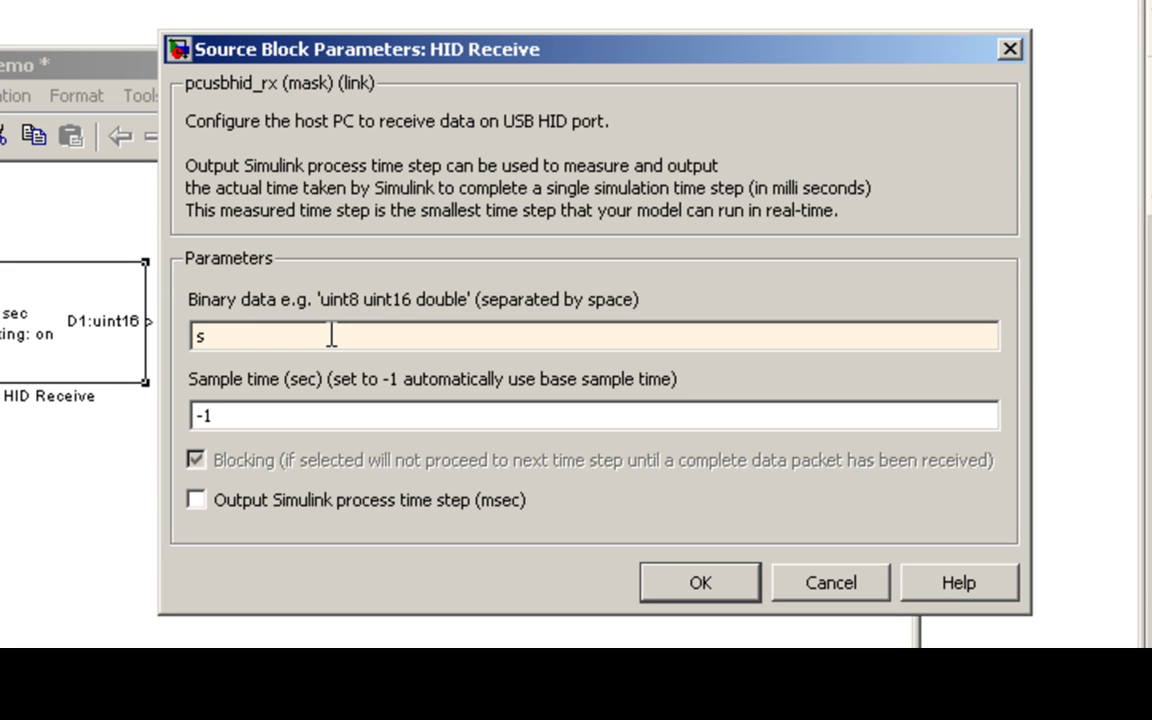
text(ingle single)
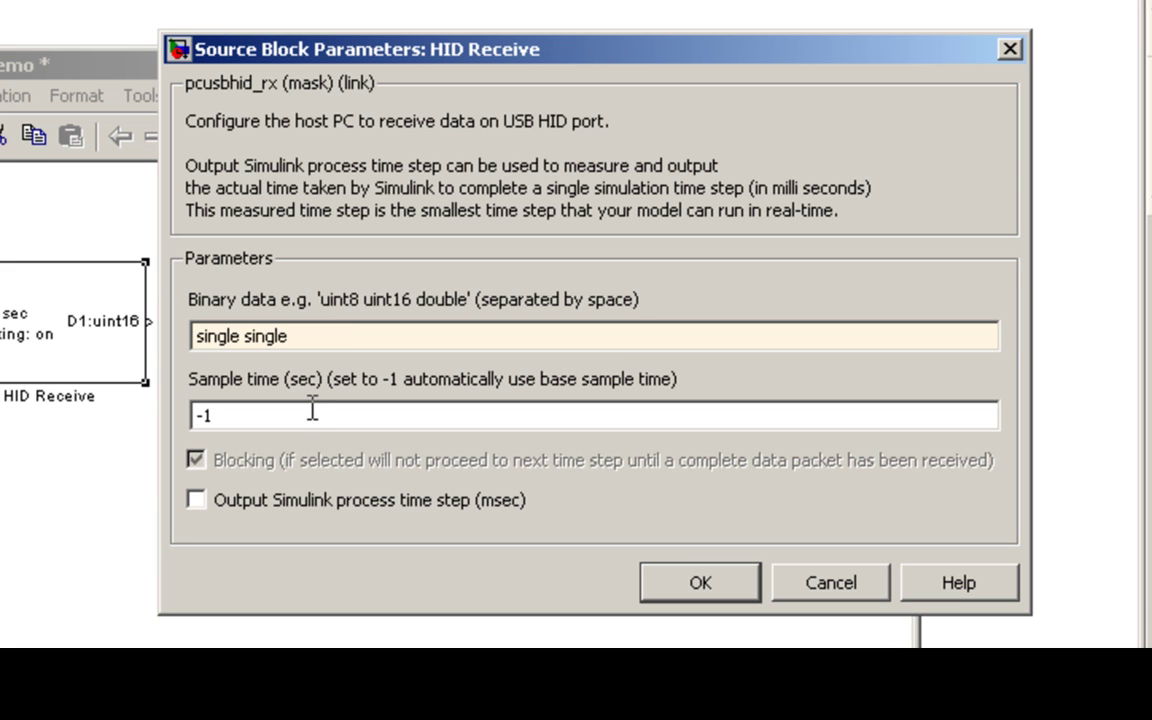
key(Tab)
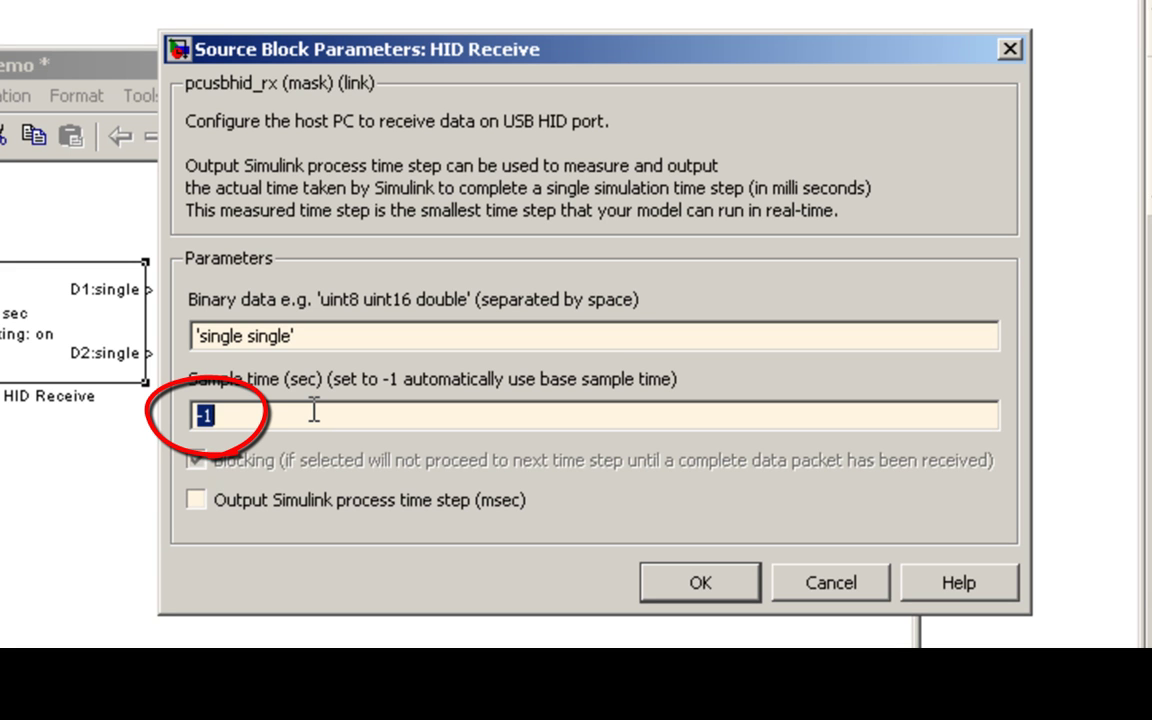
text(0.01)
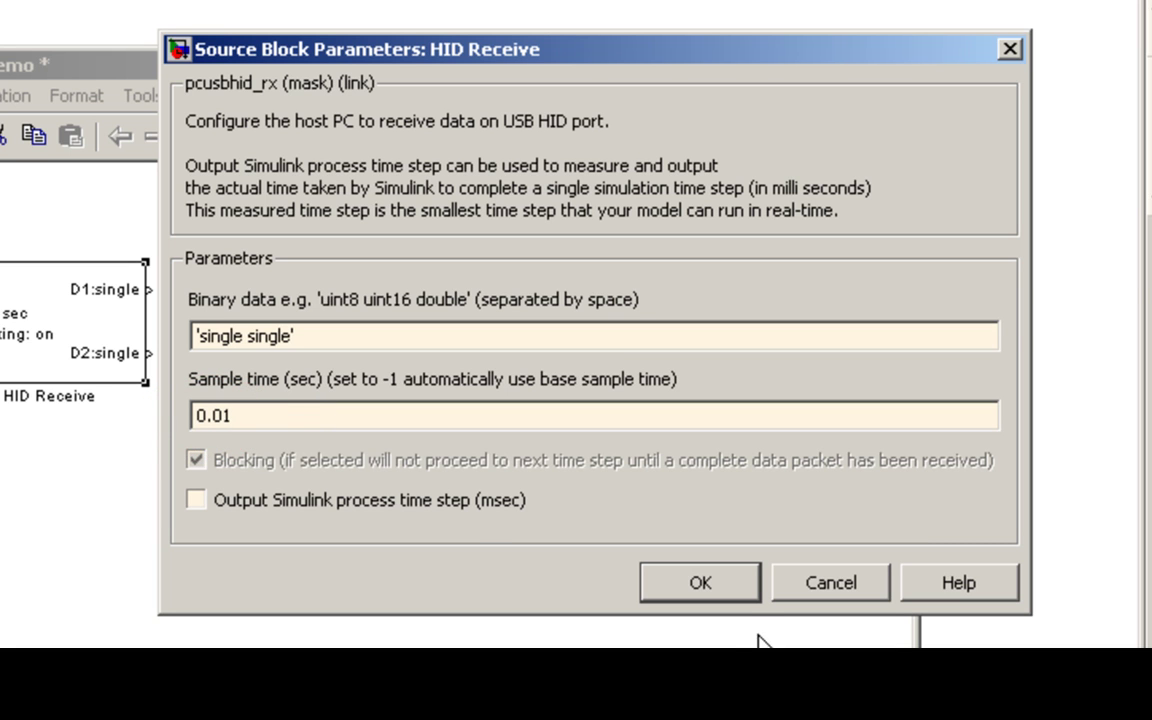
click(726, 590)
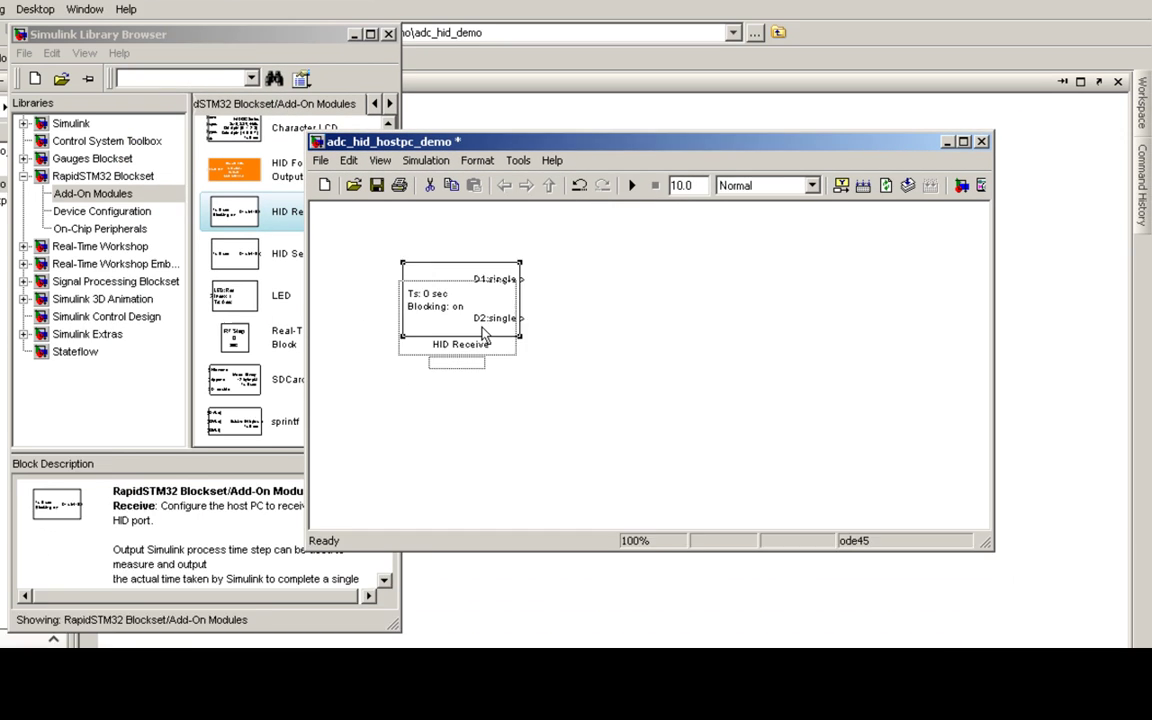
Save the model and add Convert Onboard AN16 Volts to Temp C from On-Chip Peripherals.
click(700, 312)
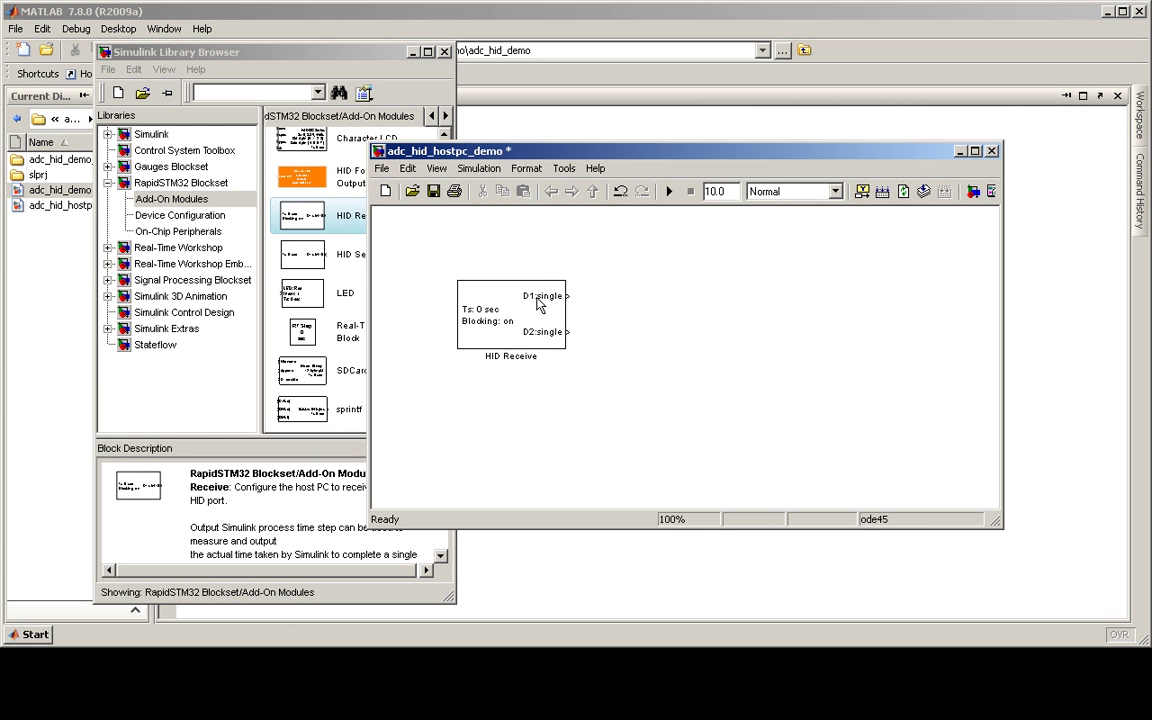
click(434, 192)
click(150, 231)
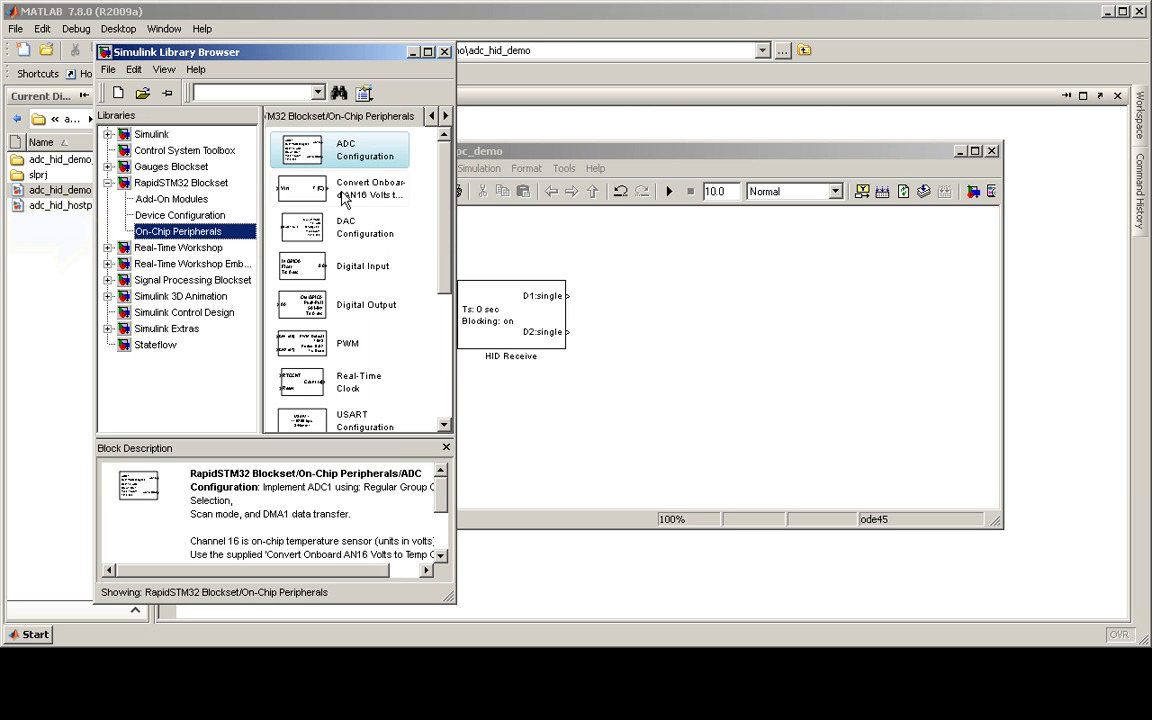
drag(343, 198, 697, 300)
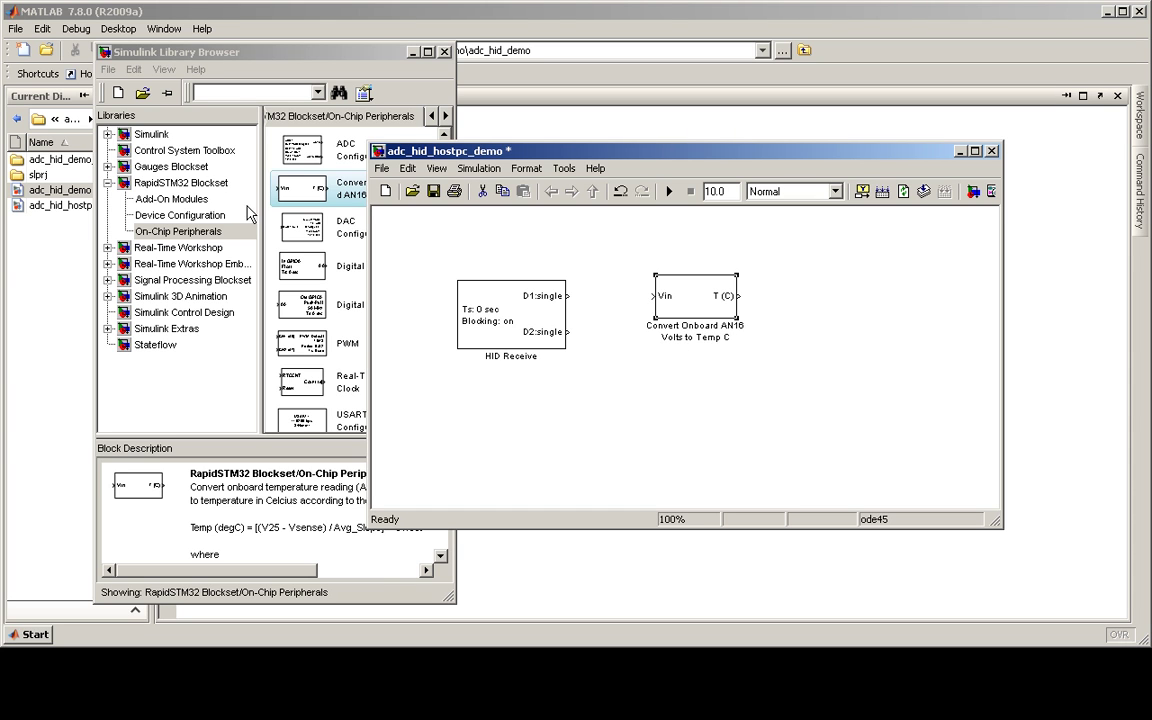
click(105, 133)
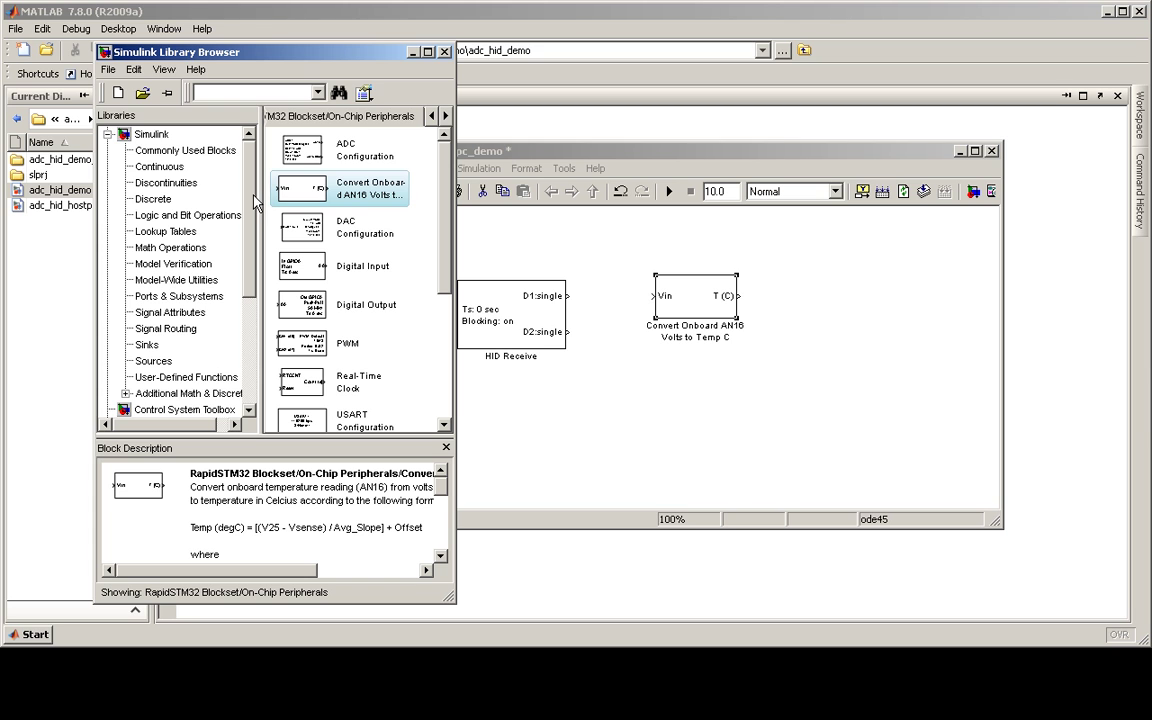
Add a Display and a Scope from Simulink Sinks, the Scope below the converter.
scroll(240, 195, down, 1)
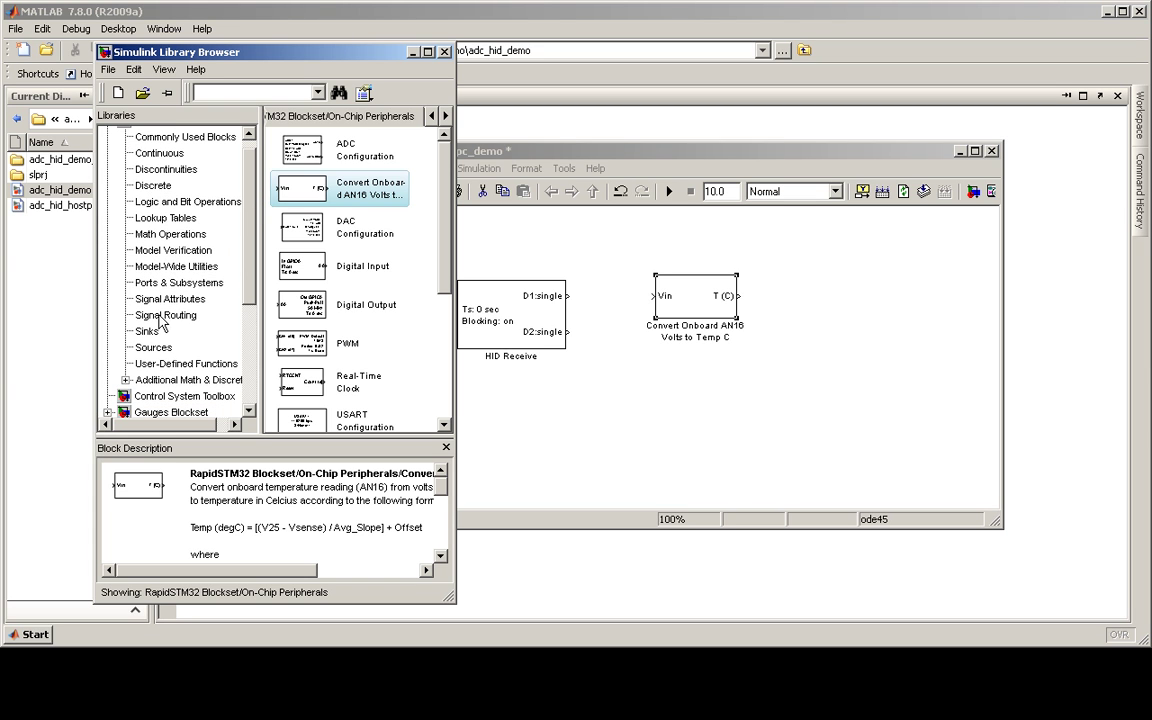
scroll(222, 175, up, 1)
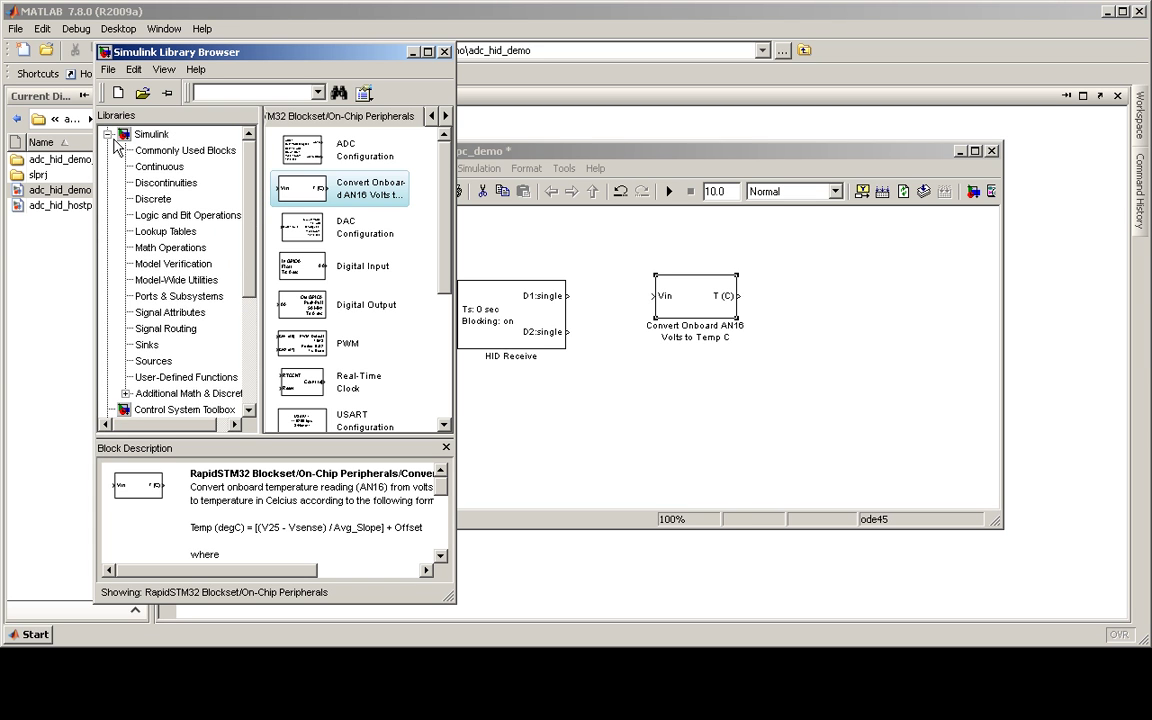
click(150, 344)
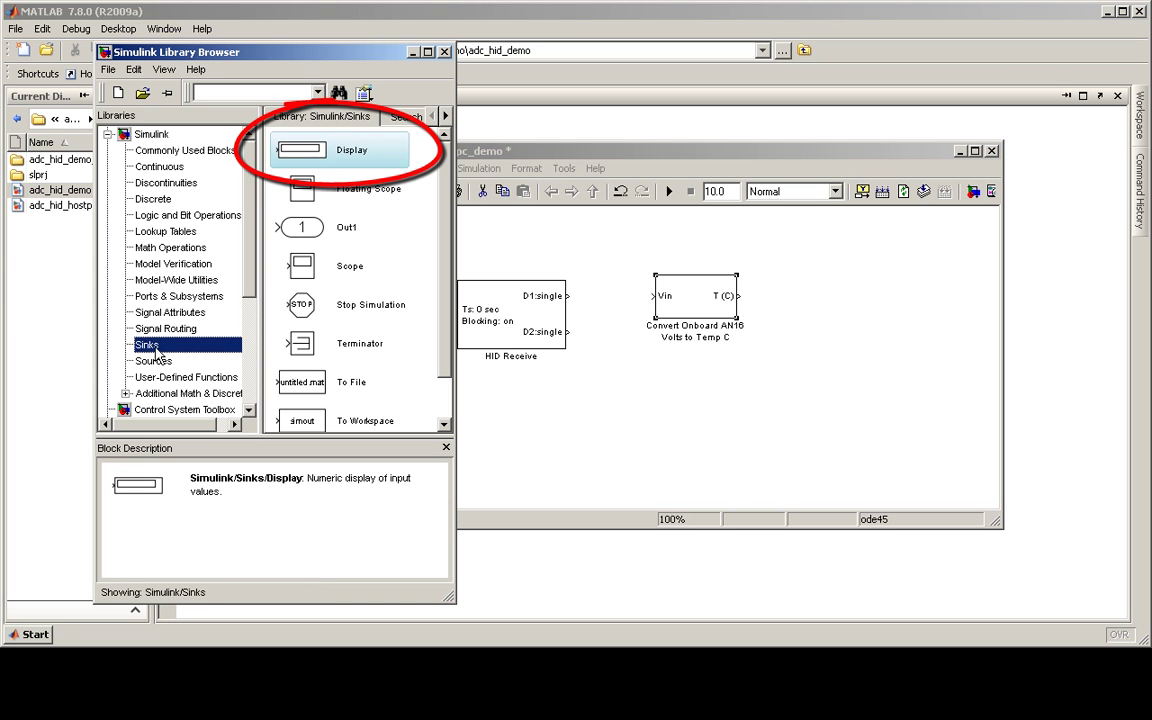
drag(340, 152, 857, 300)
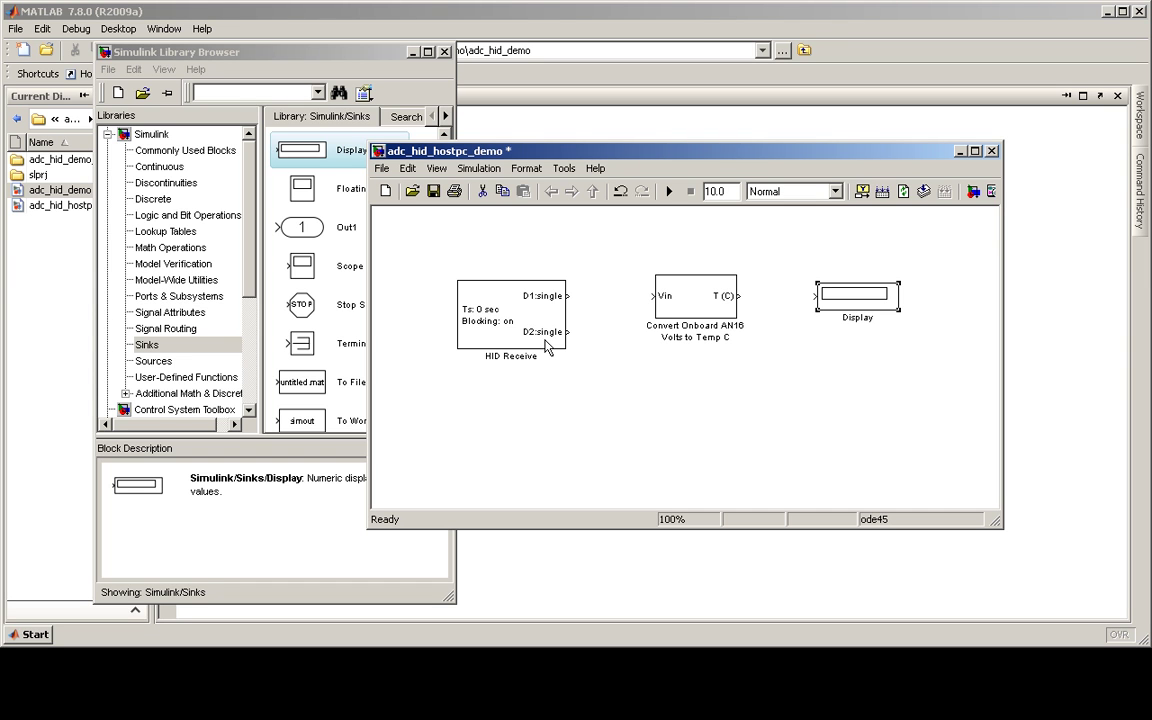
click(307, 272)
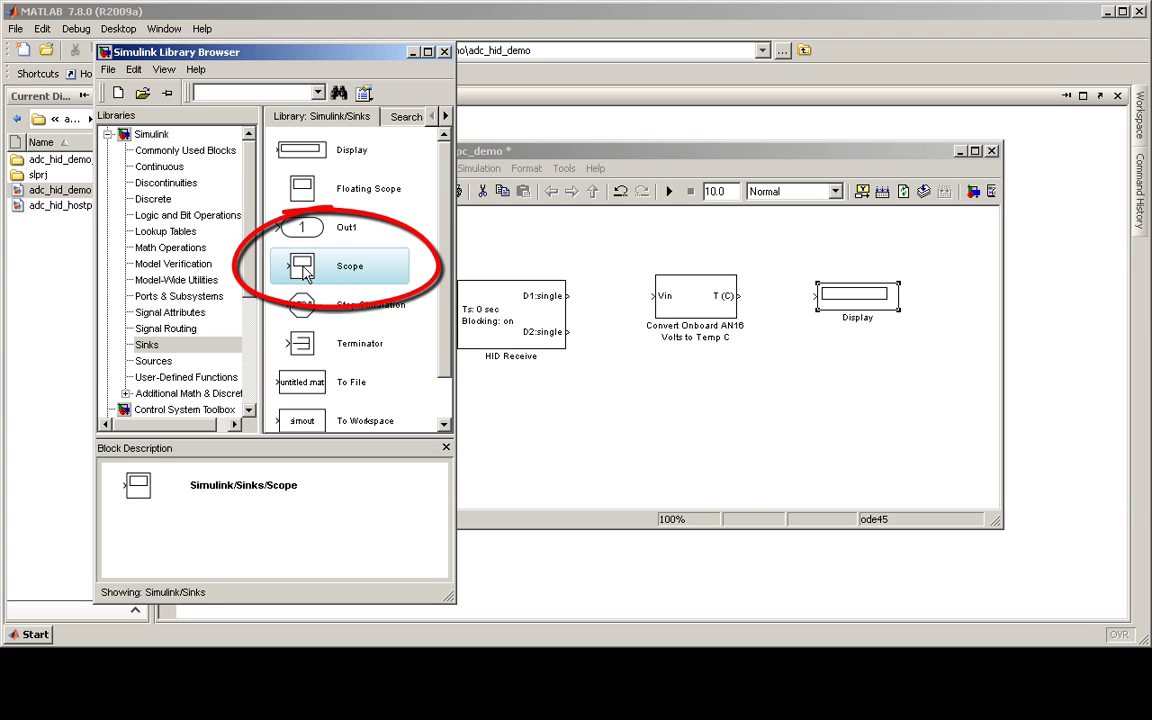
drag(303, 272, 694, 398)
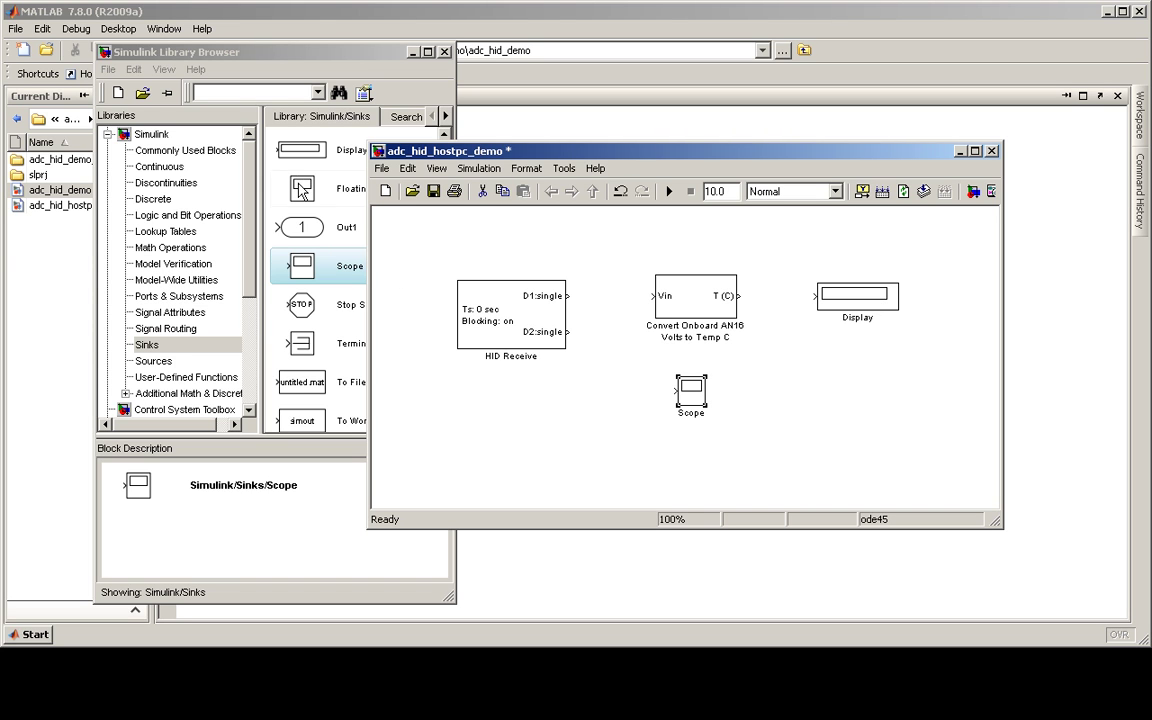
Copy the Display block as Display1 below the Scope.
click(304, 152)
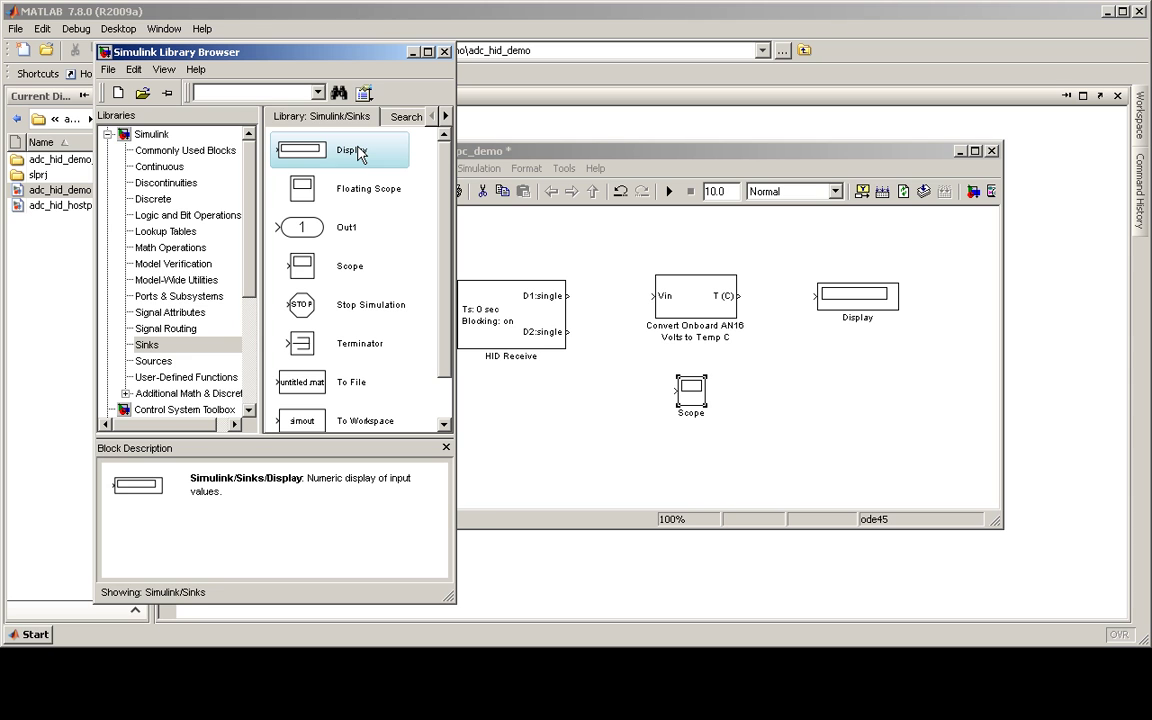
click(848, 332)
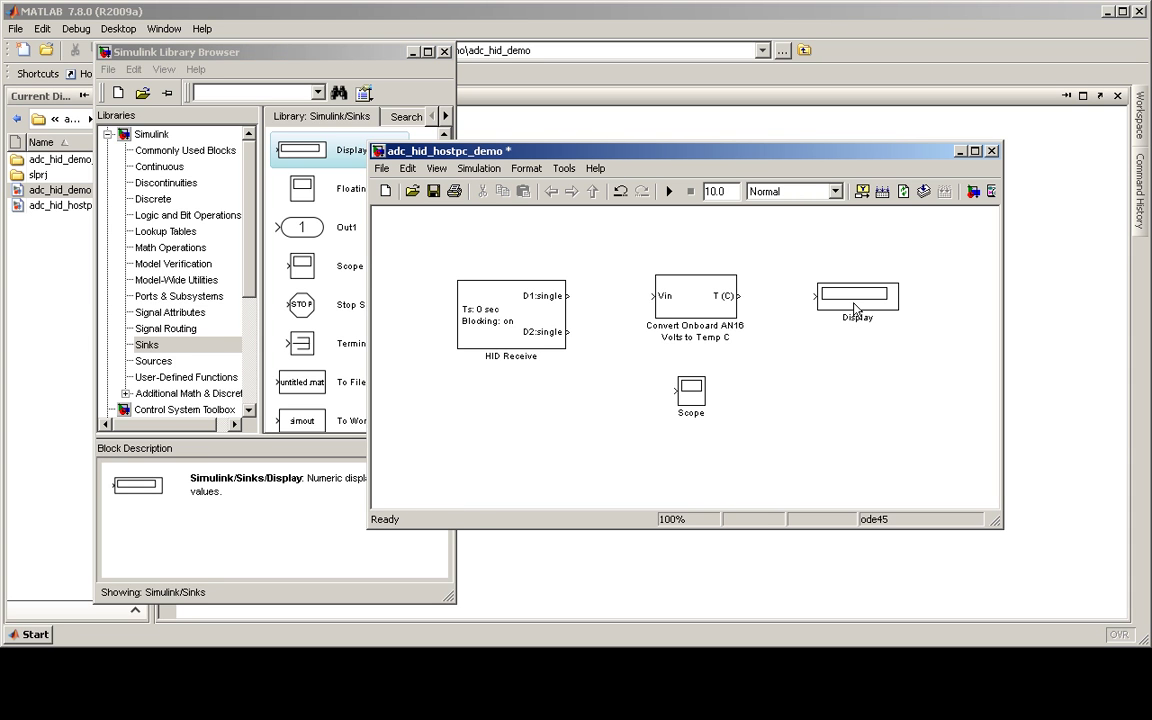
click(860, 298)
mouse_move(868, 300)
mouse_down()
mouse_move(779, 462)
mouse_move(729, 466)
mouse_up()
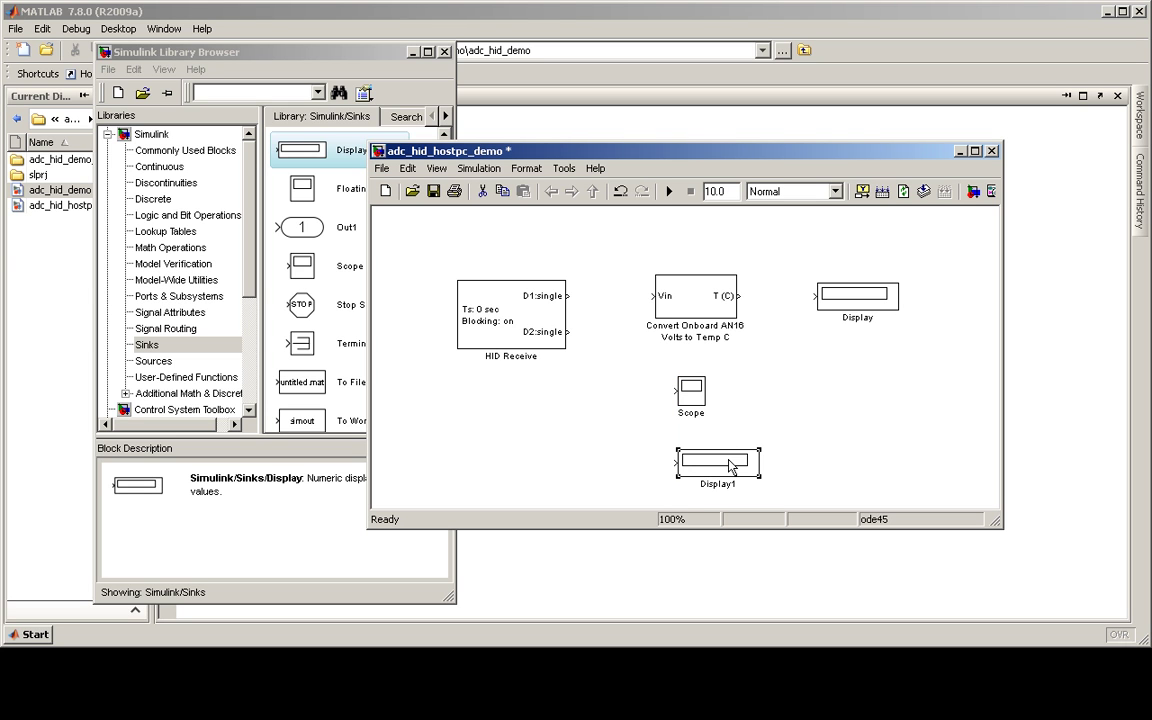
click(852, 373)
Select all five blocks and shift them up slightly.
mouse_move(846, 209)
mouse_down()
mouse_move(545, 374)
mouse_move(392, 493)
mouse_up()
drag(528, 348, 533, 326)
click(856, 432)
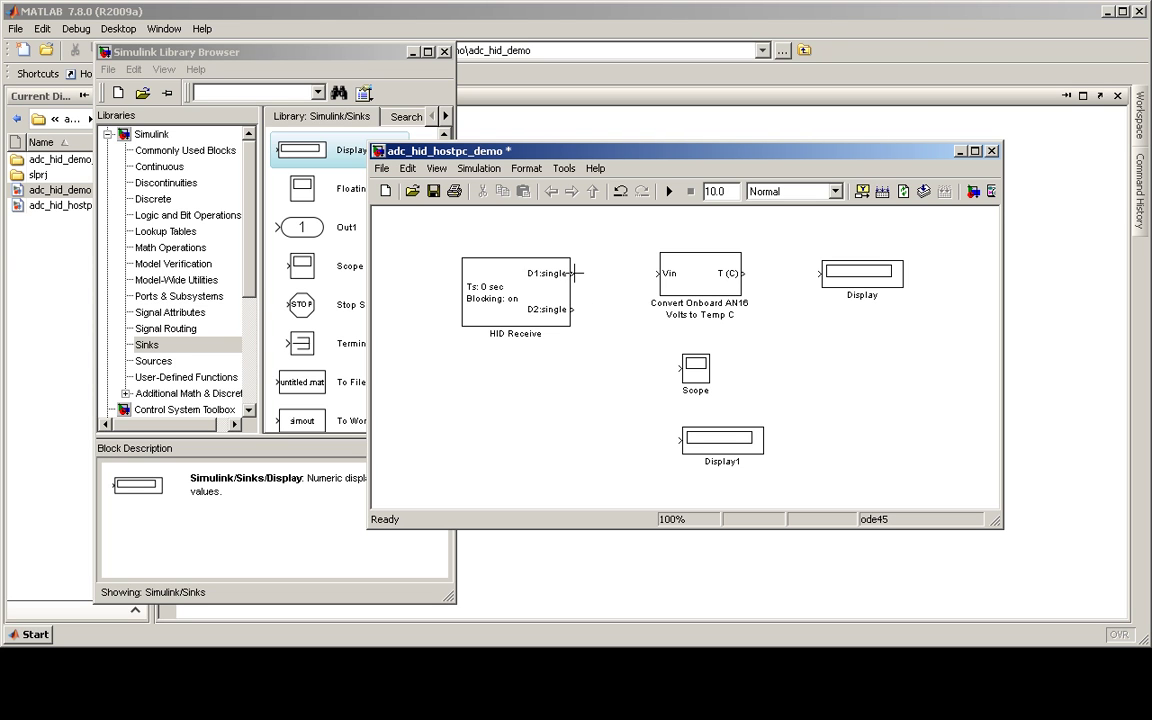
Connect D1 to the converter's Vin and D2 to the Scope, and move Display1 right.
mouse_move(575, 273)
mouse_down()
mouse_move(648, 288)
mouse_move(655, 276)
mouse_move(704, 285)
mouse_move(818, 273)
mouse_up()
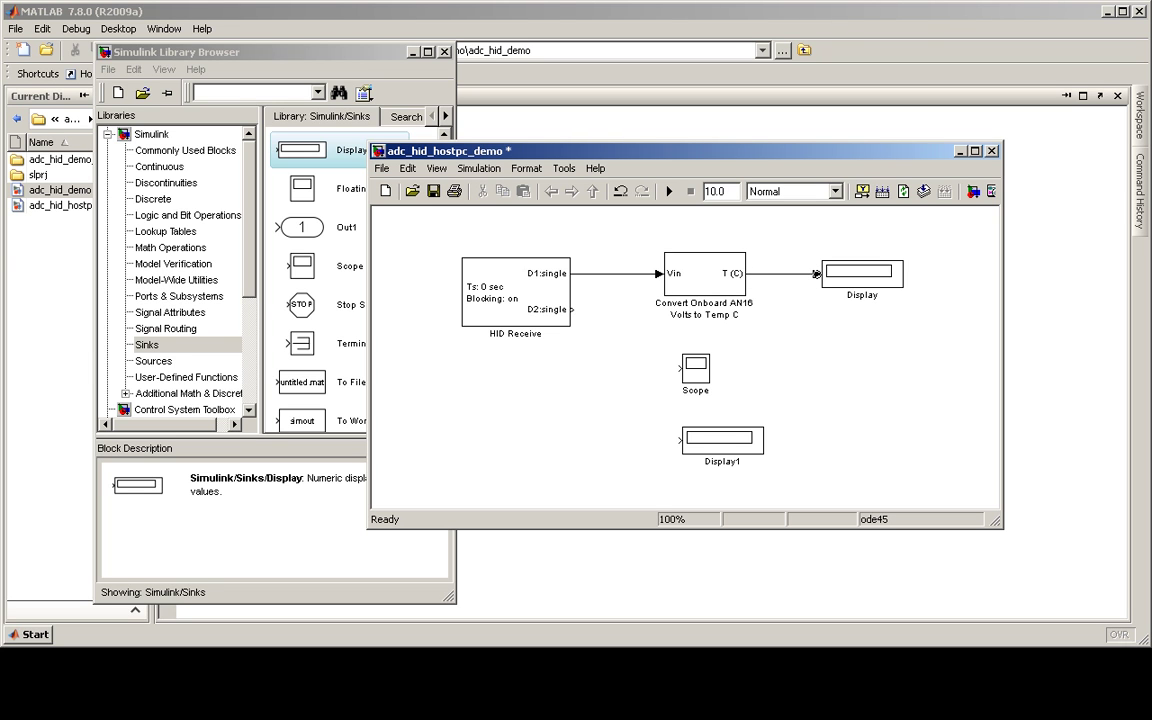
drag(577, 309, 684, 369)
mouse_move(742, 450)
mouse_down()
mouse_move(843, 452)
mouse_move(793, 452)
mouse_up()
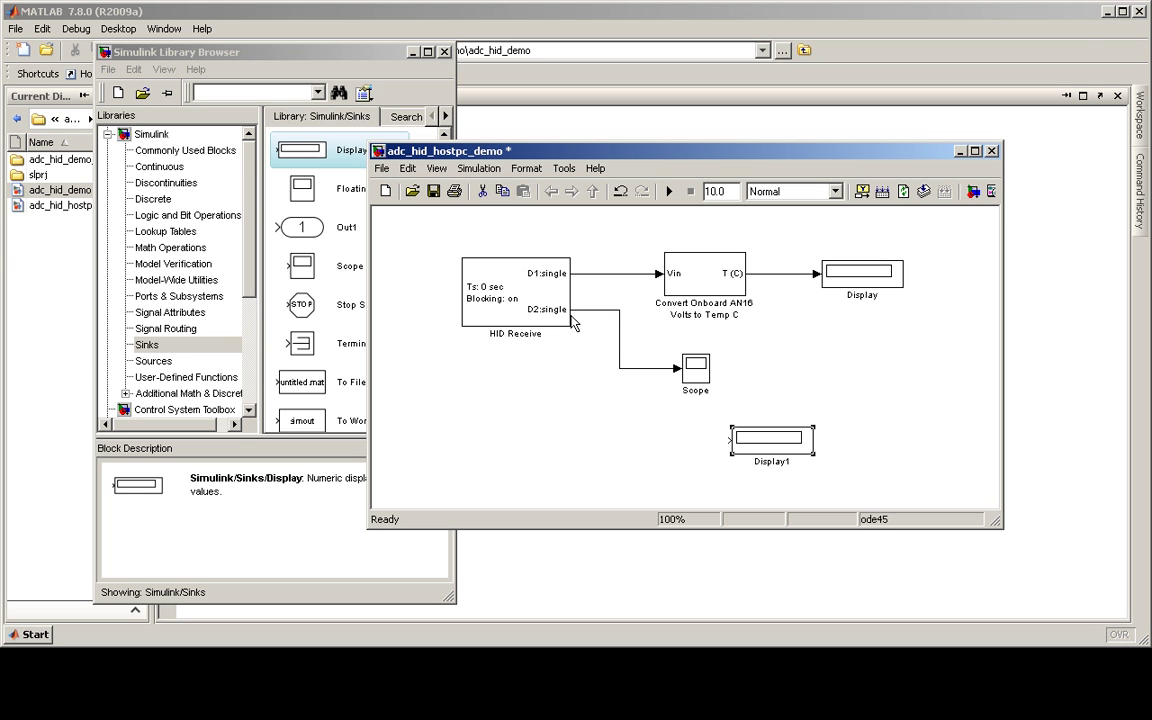
drag(755, 445, 791, 445)
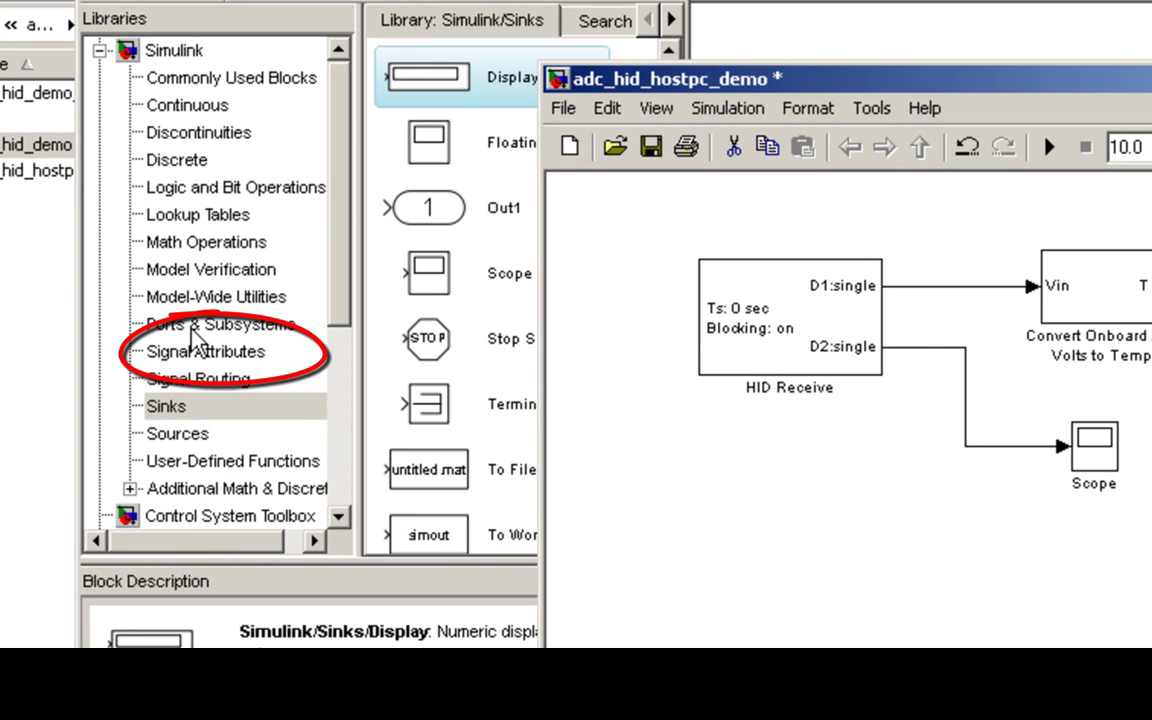
Place a Data Type Conversion block from Signal Attributes beside Display1.
click(196, 355)
click(355, 188)
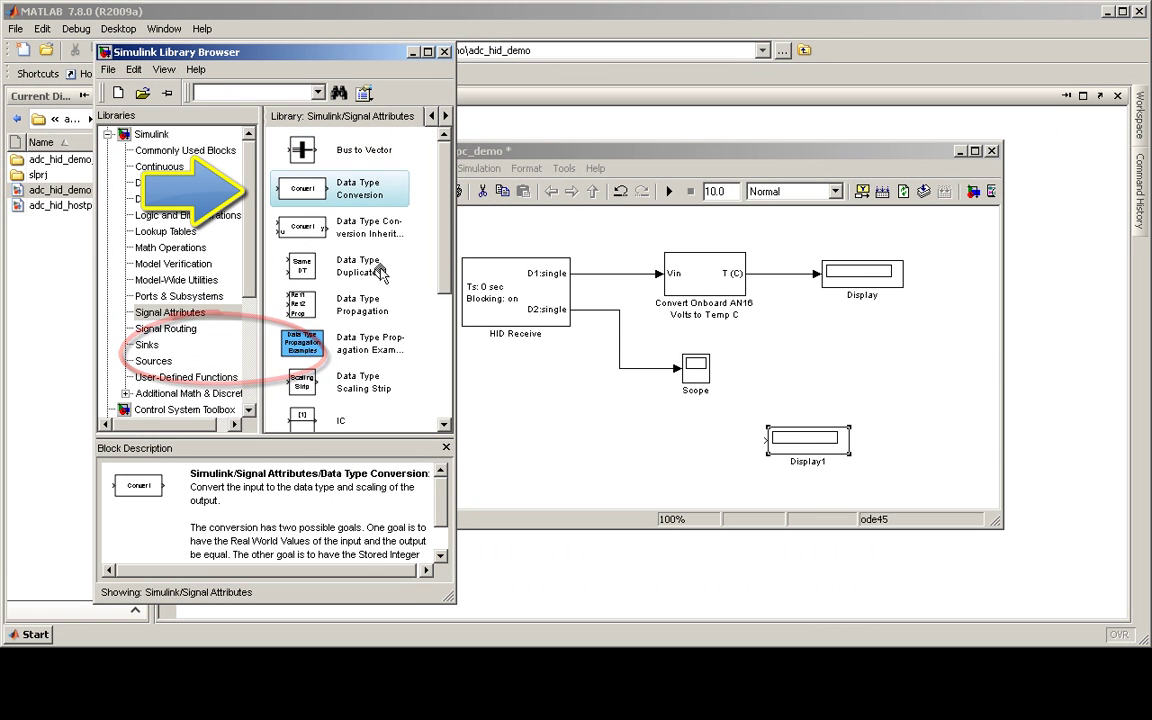
drag(305, 192, 685, 448)
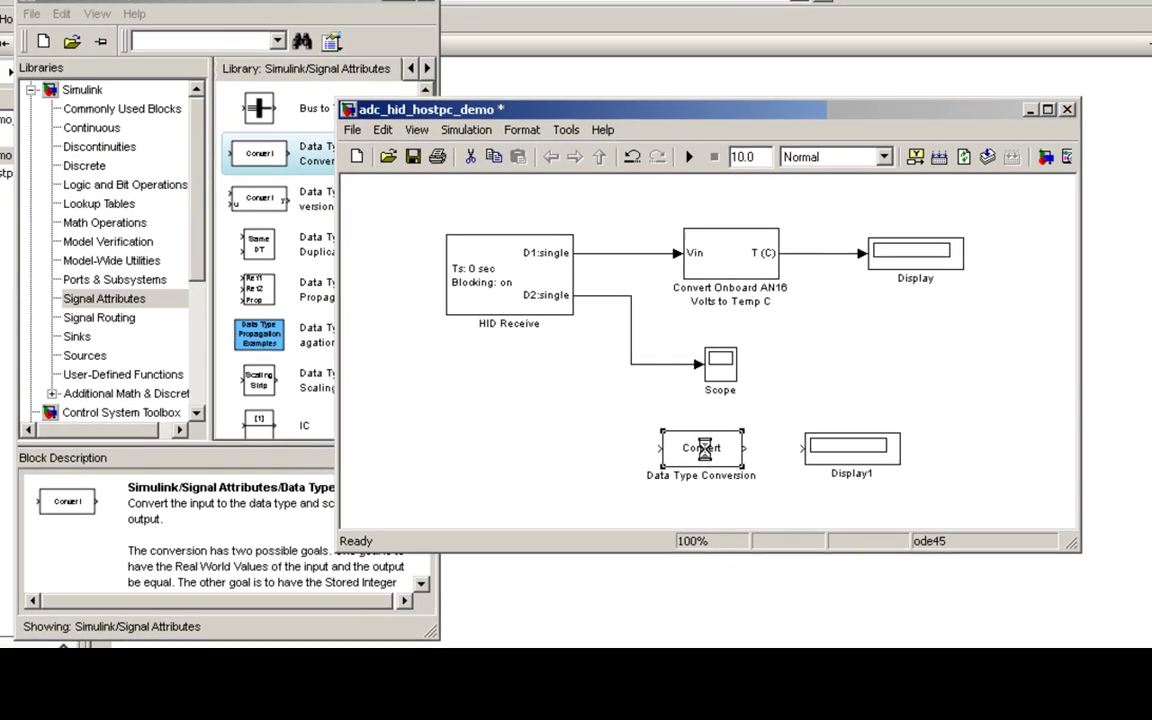
Set the Data Type Conversion block's output data type to double.
double_click(685, 448)
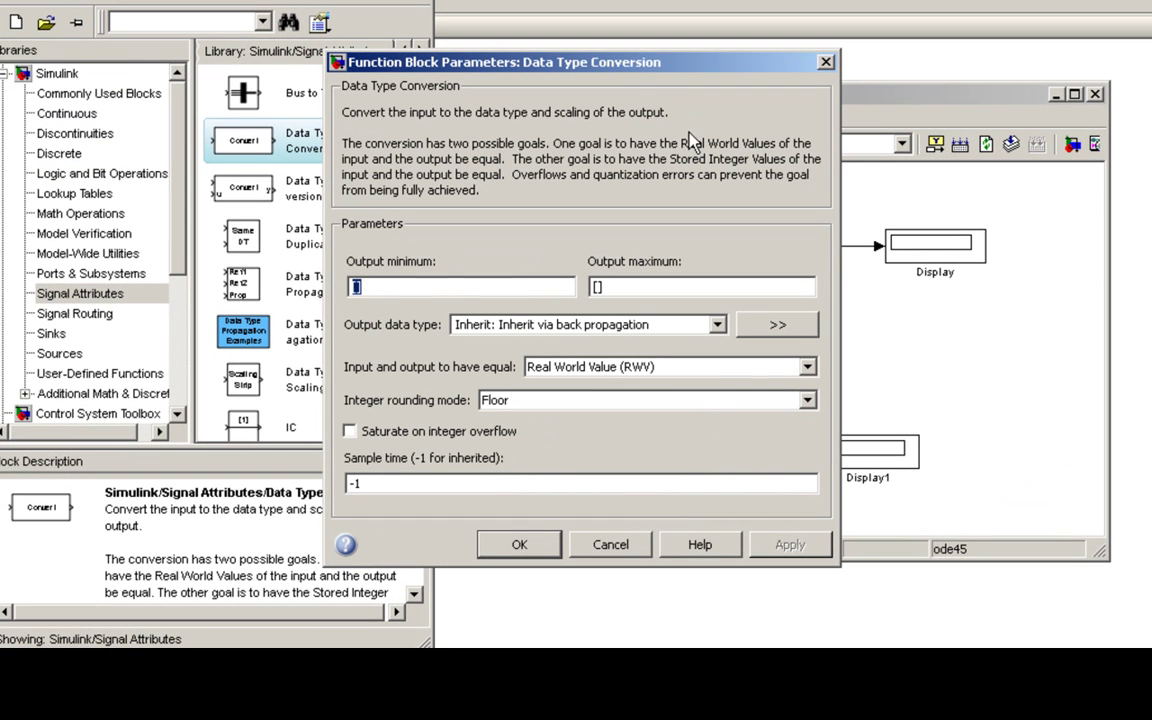
drag(583, 54, 595, 56)
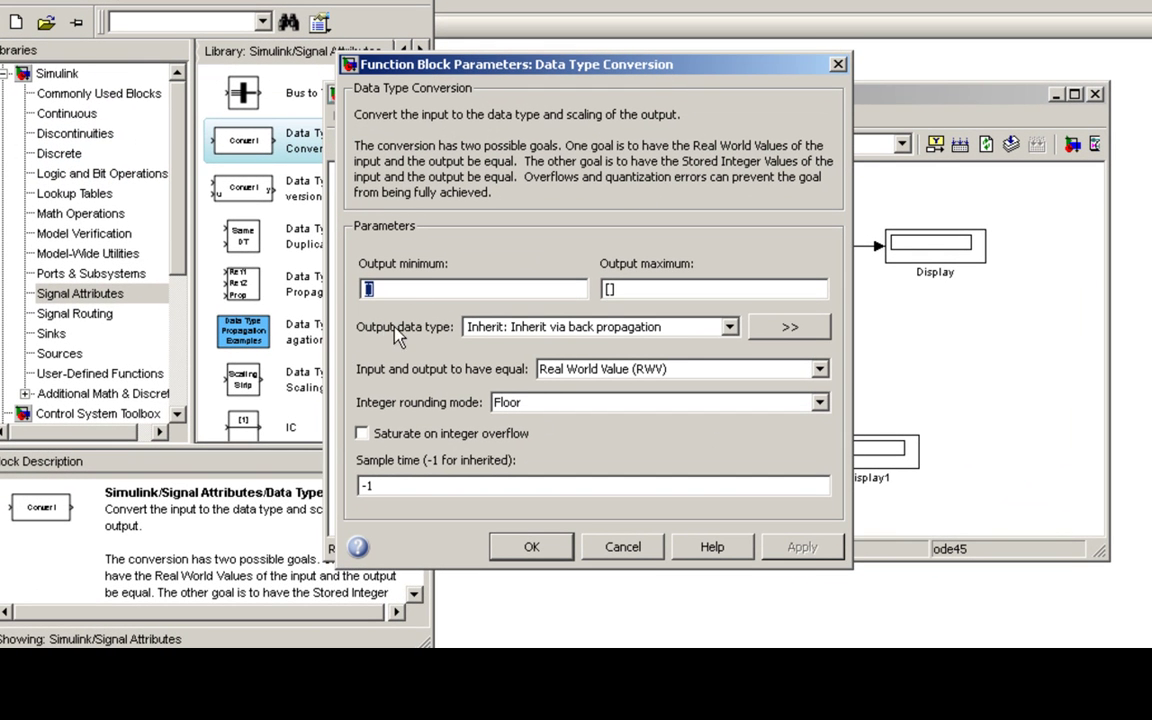
click(731, 330)
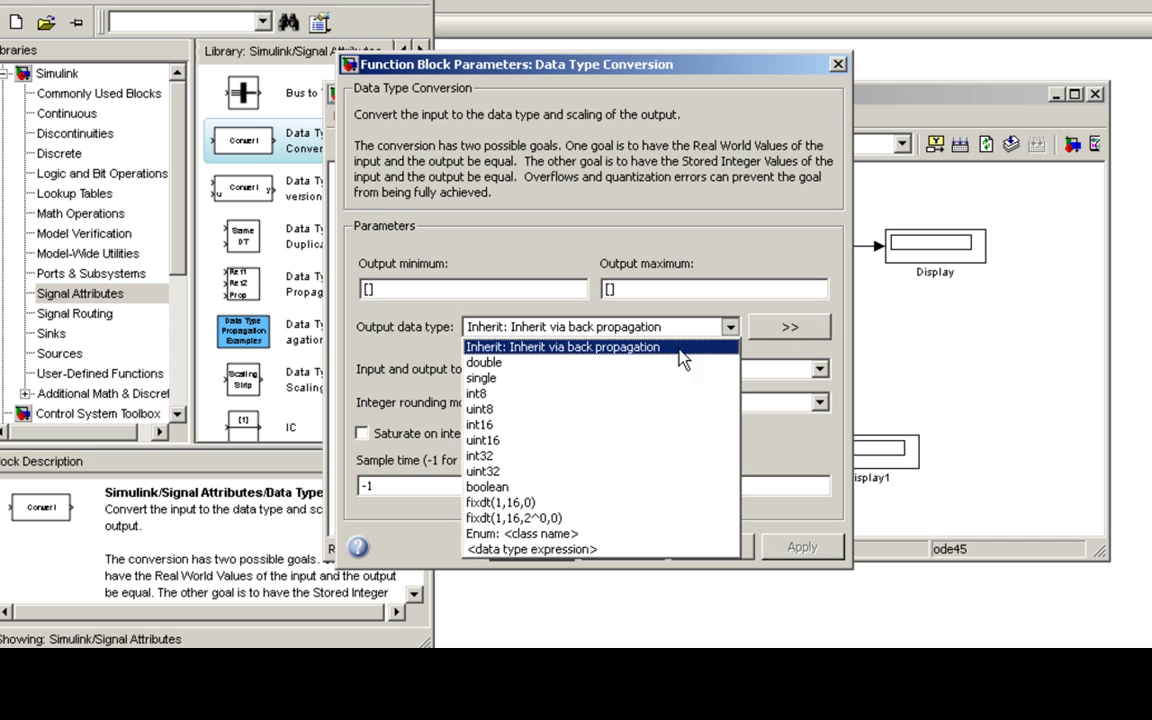
click(580, 363)
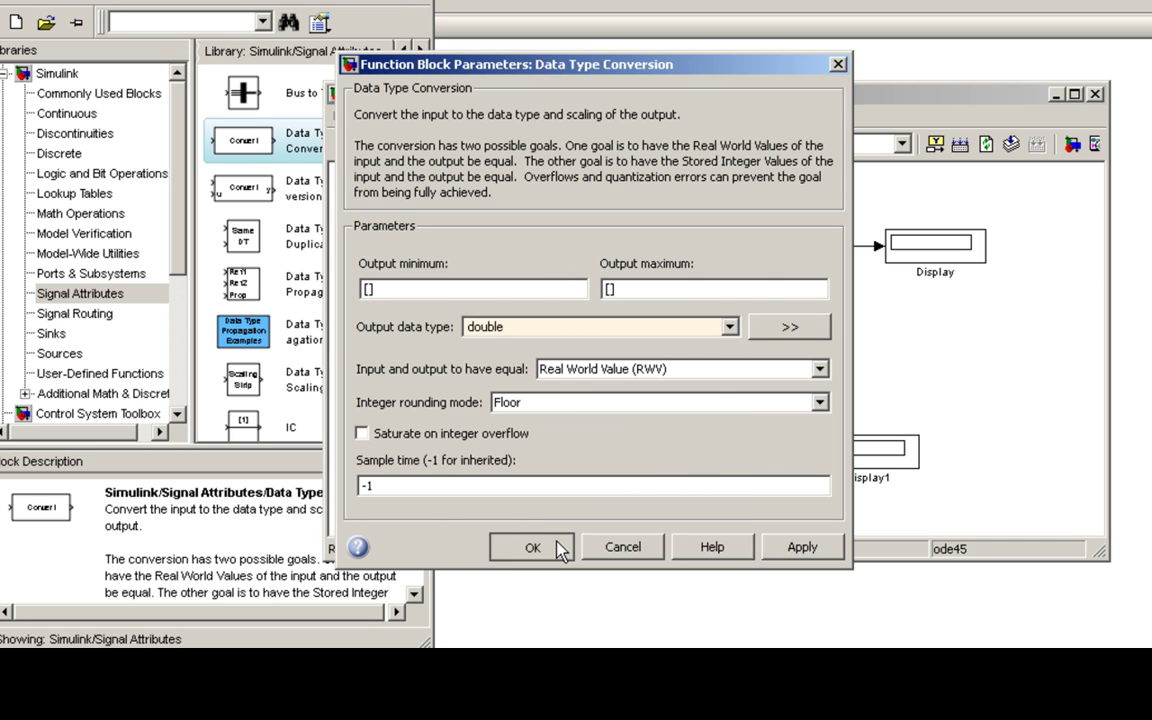
click(531, 547)
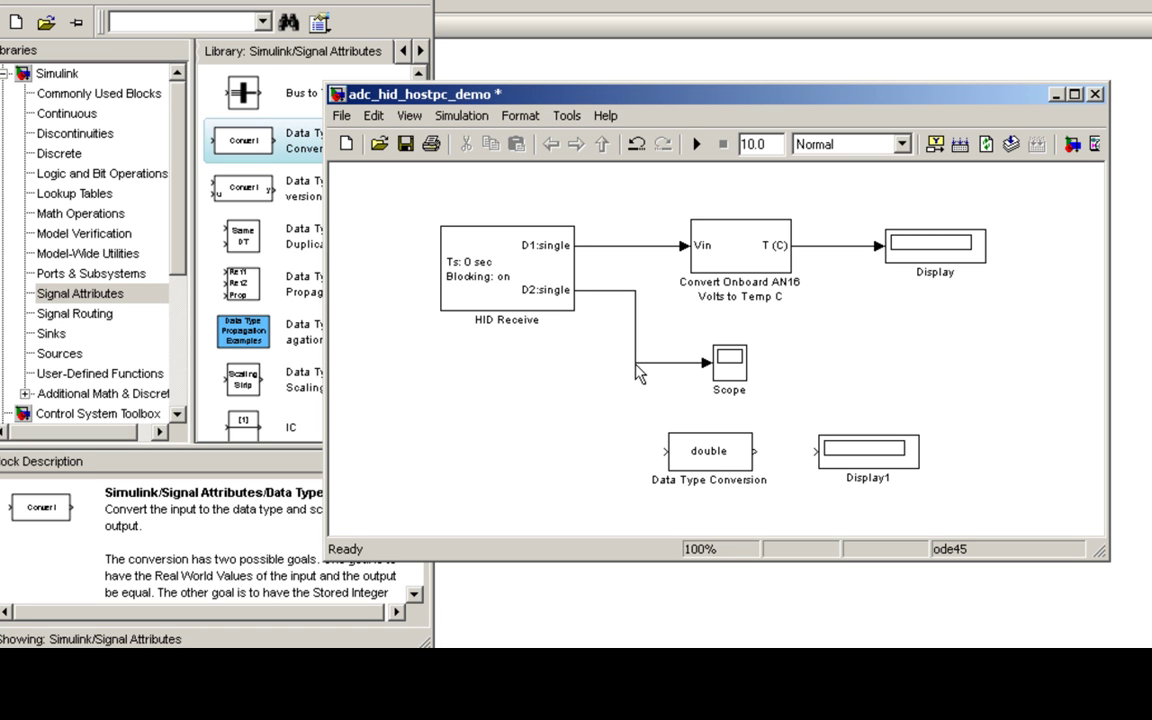
Branch D2 through the Data Type Conversion block into Display1 and show port data types.
drag(638, 370, 663, 452)
drag(757, 451, 816, 451)
right_click(600, 201)
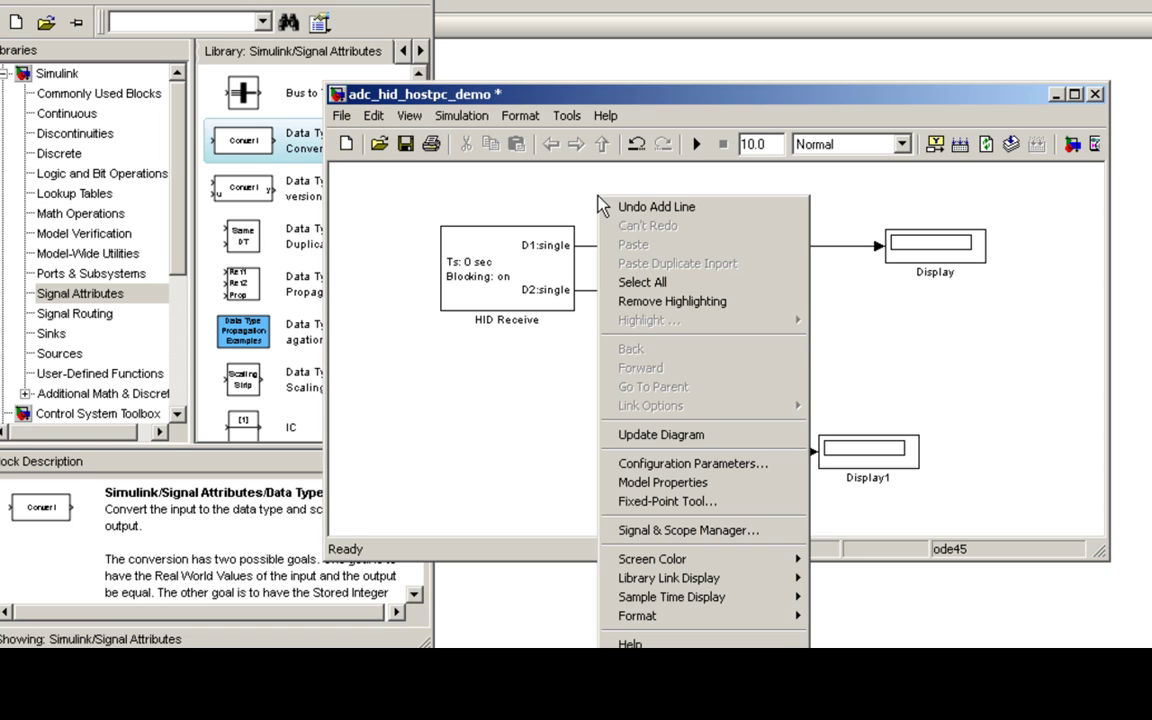
mouse_move(127, 469)
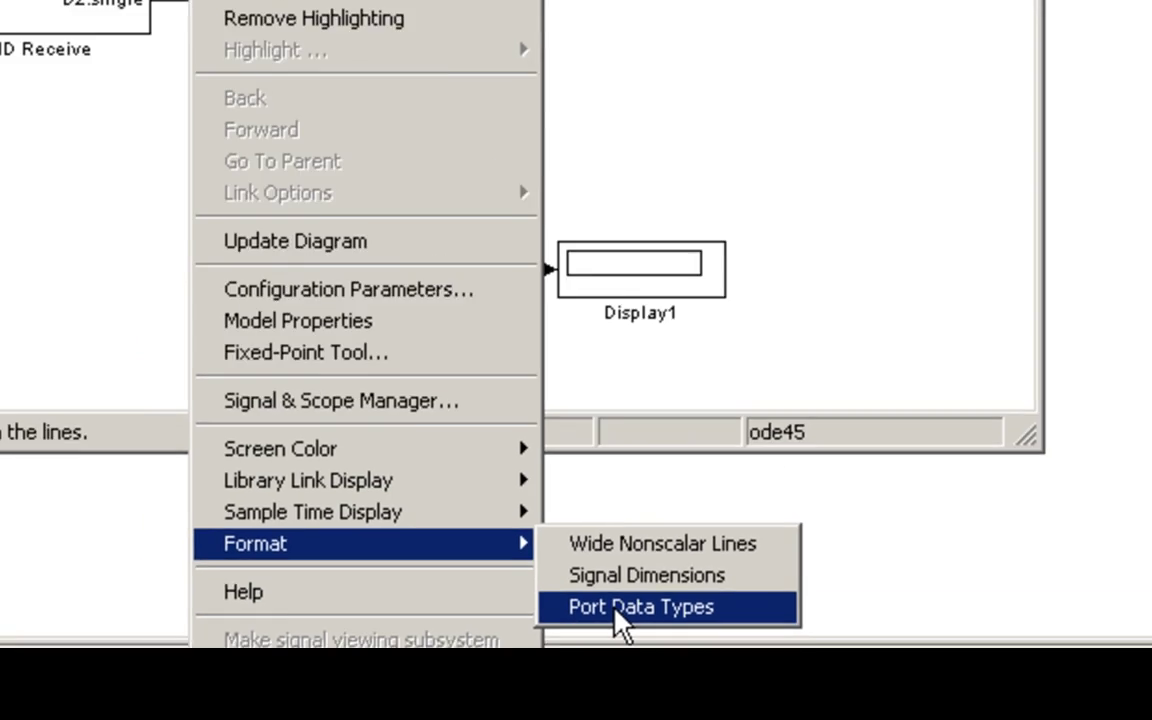
click(555, 545)
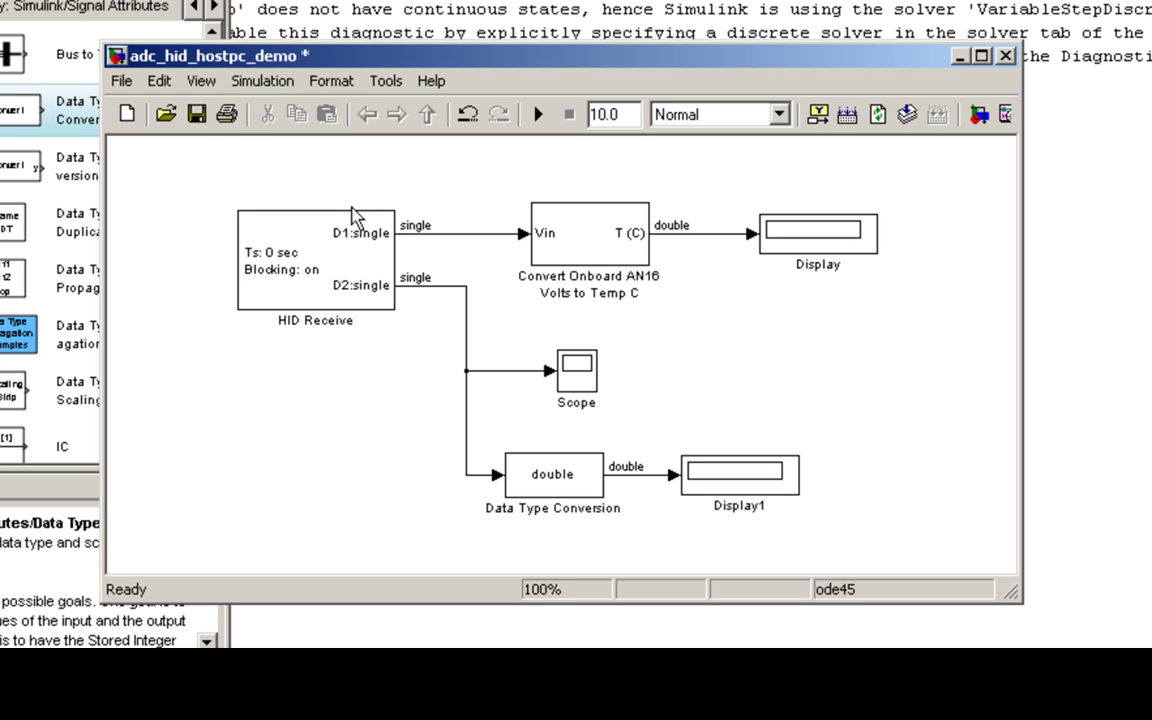
Save the adc_hid_hostpc_demo model with the new wiring.
click(196, 114)
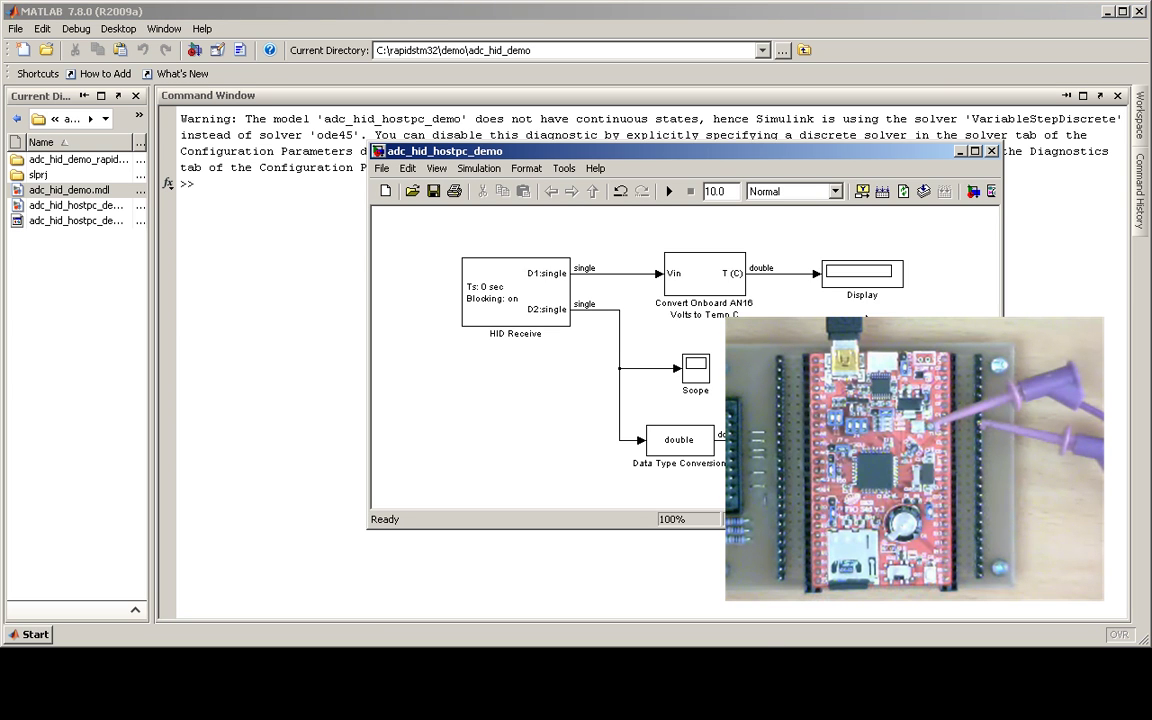
Update the diagram, run the simulation once, and open the Scope plot window beside the model.
drag(693, 148, 612, 140)
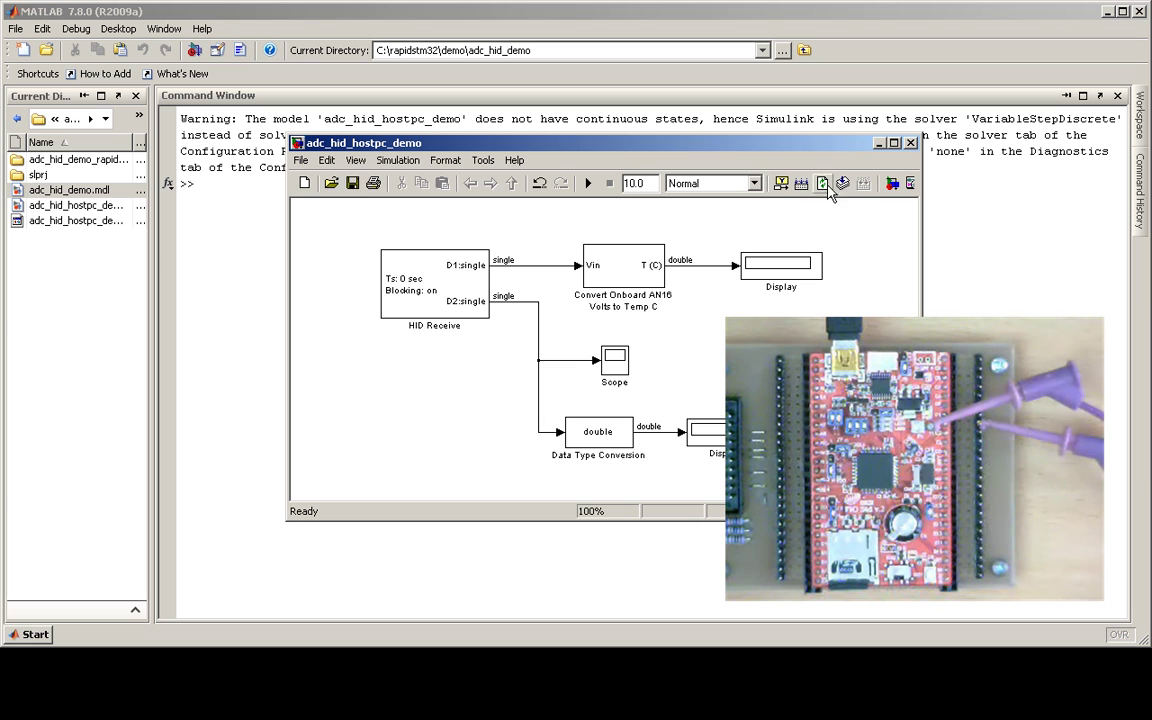
click(843, 183)
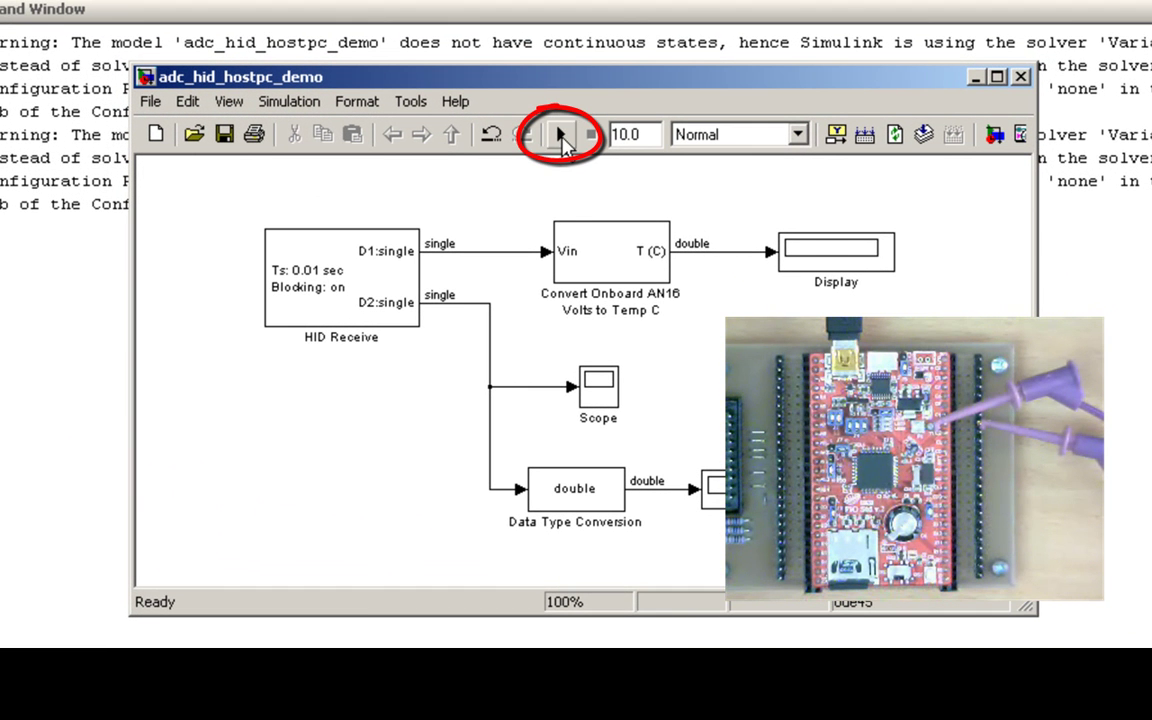
click(561, 135)
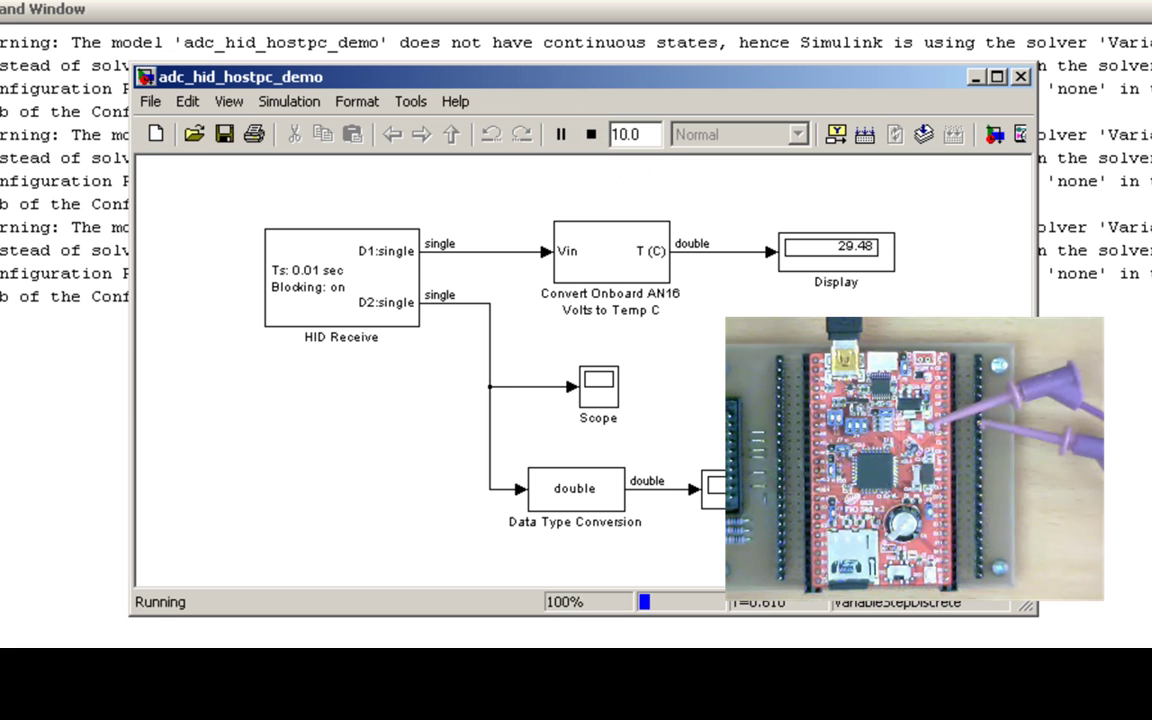
double_click(606, 396)
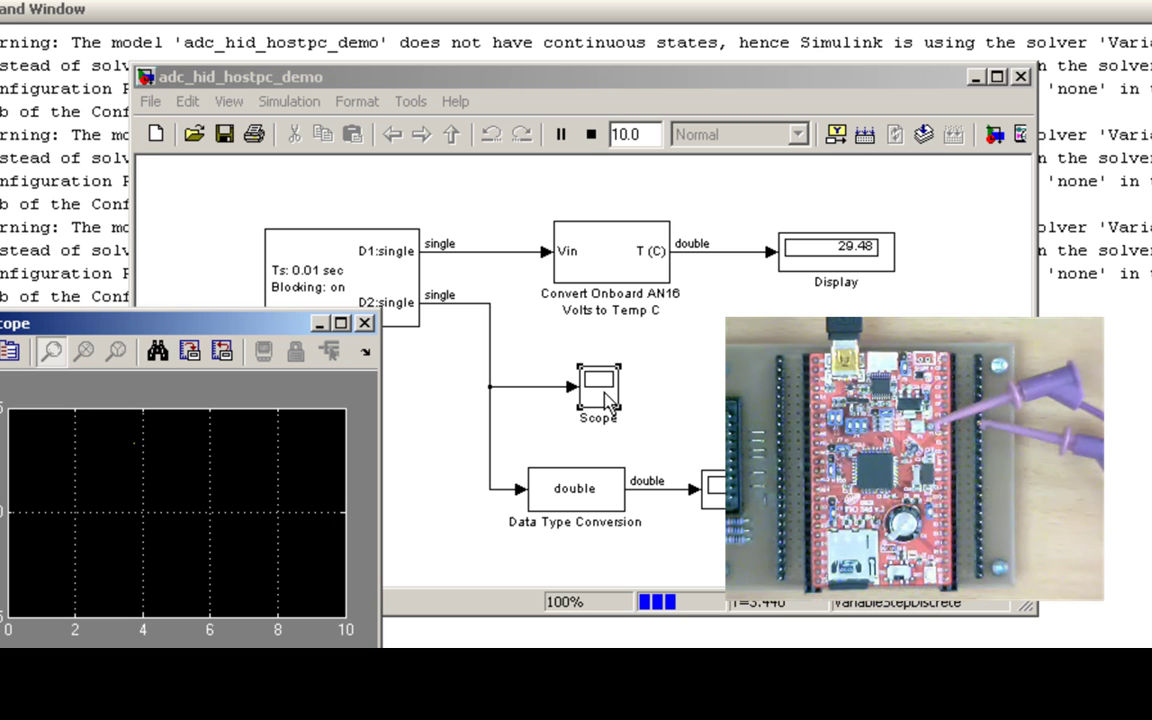
drag(195, 323, 1075, 315)
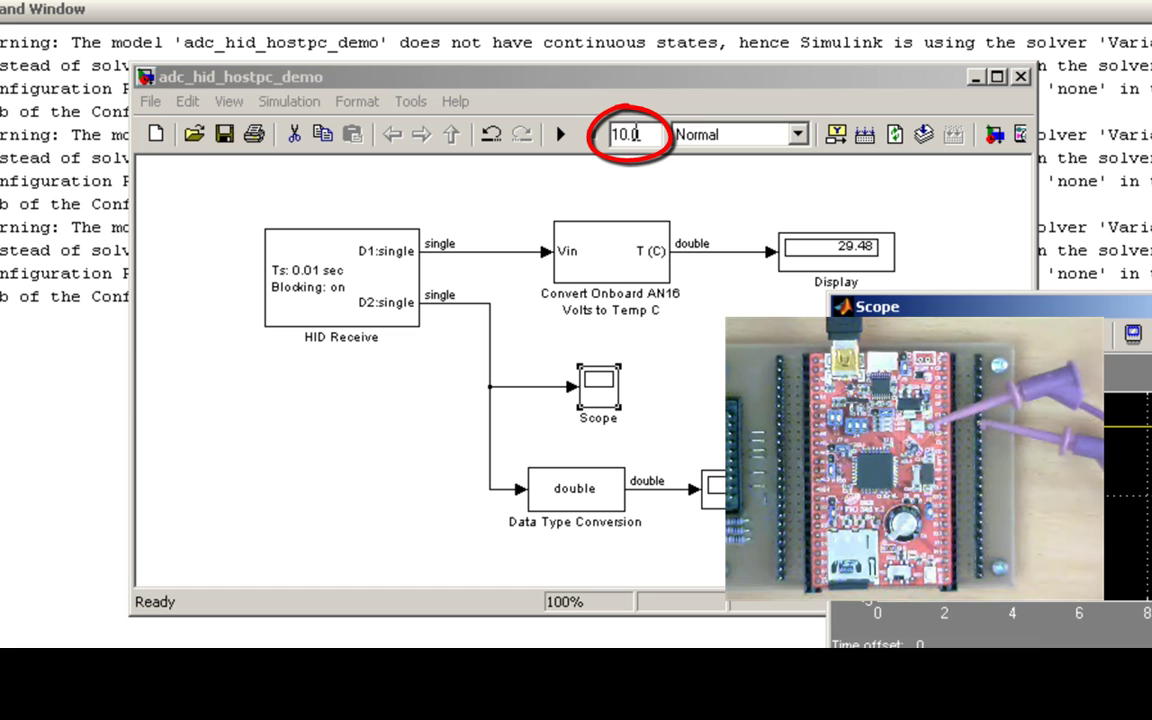
Set the simulation stop time to inf and save the model.
double_click(655, 136)
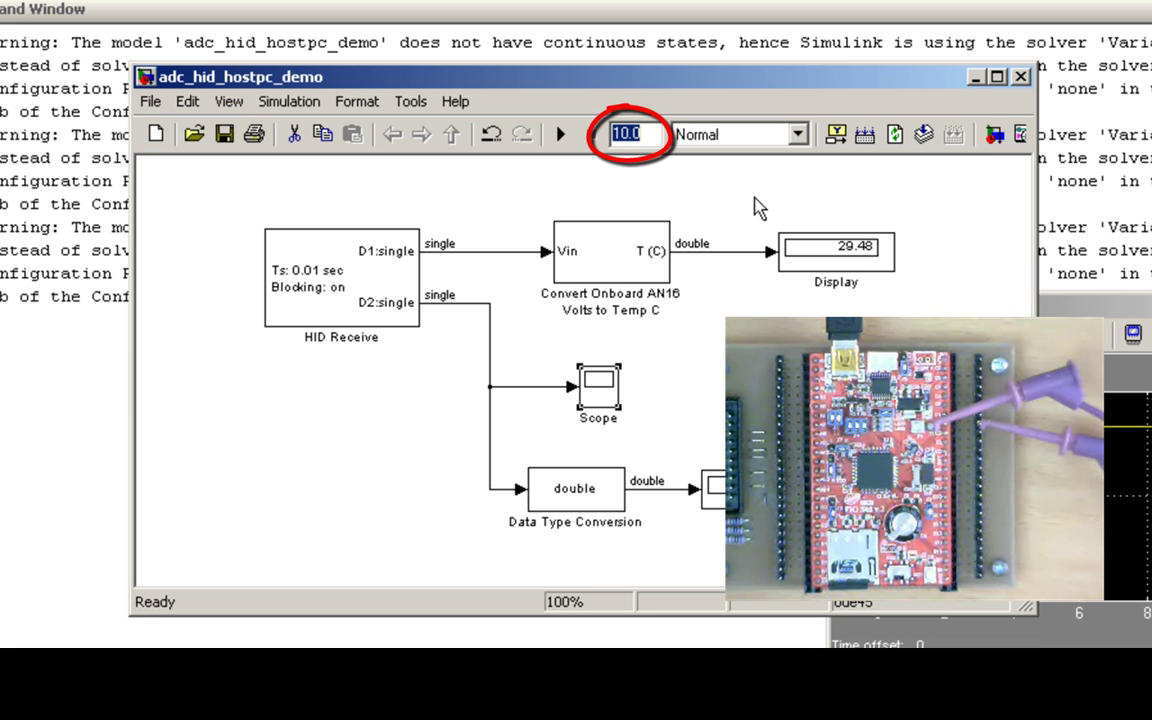
text(inf)
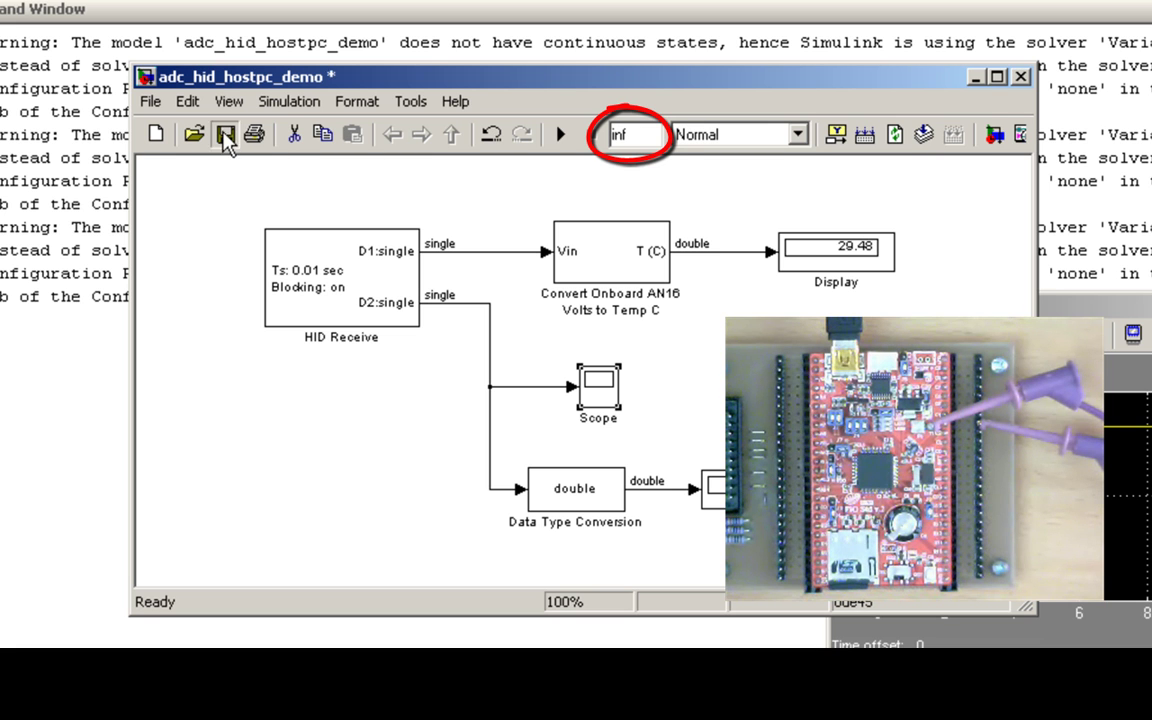
click(224, 134)
Shrink the Scope window and place it at the lower right.
mouse_move(1060, 310)
mouse_down()
mouse_move(651, 160)
mouse_move(365, 251)
mouse_up()
drag(545, 591, 519, 543)
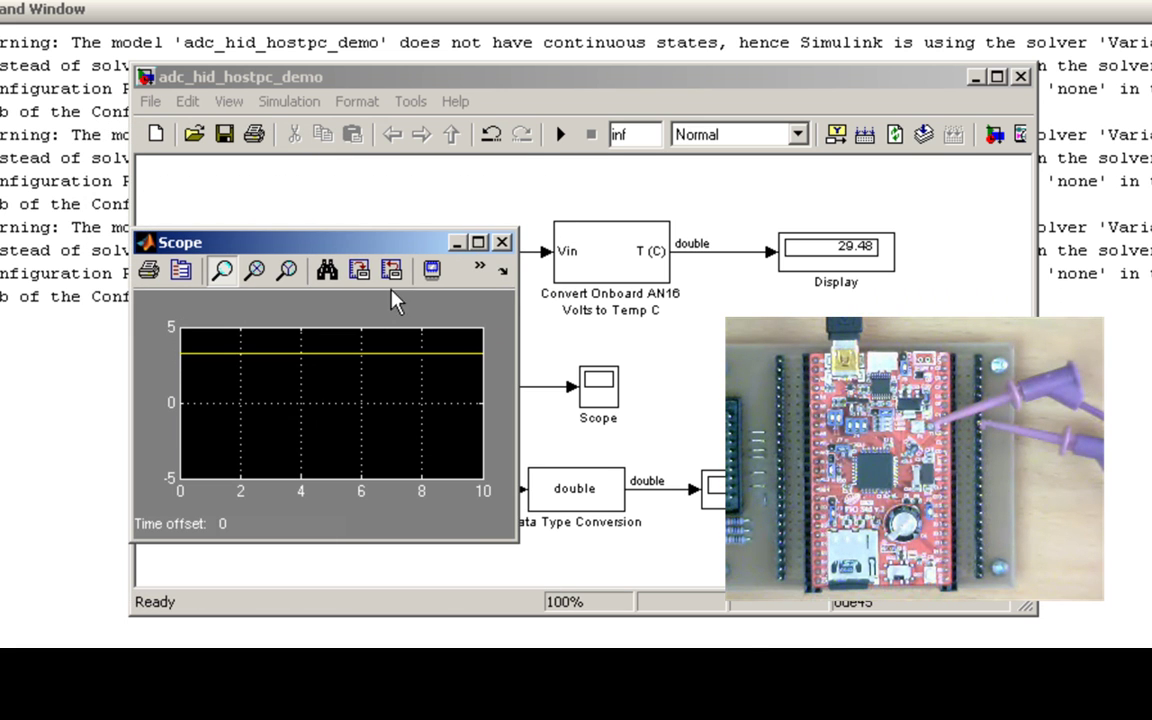
drag(389, 248, 1112, 337)
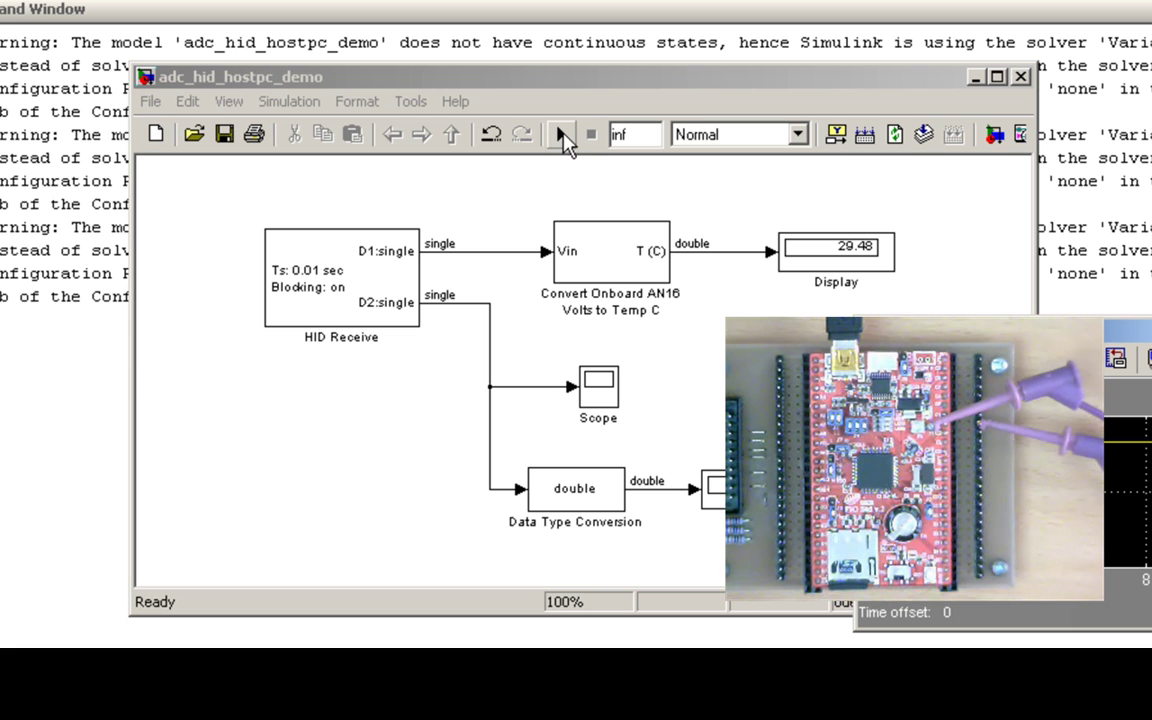
Run the model indefinitely, with the model and Scope windows arranged so both are visible.
click(561, 135)
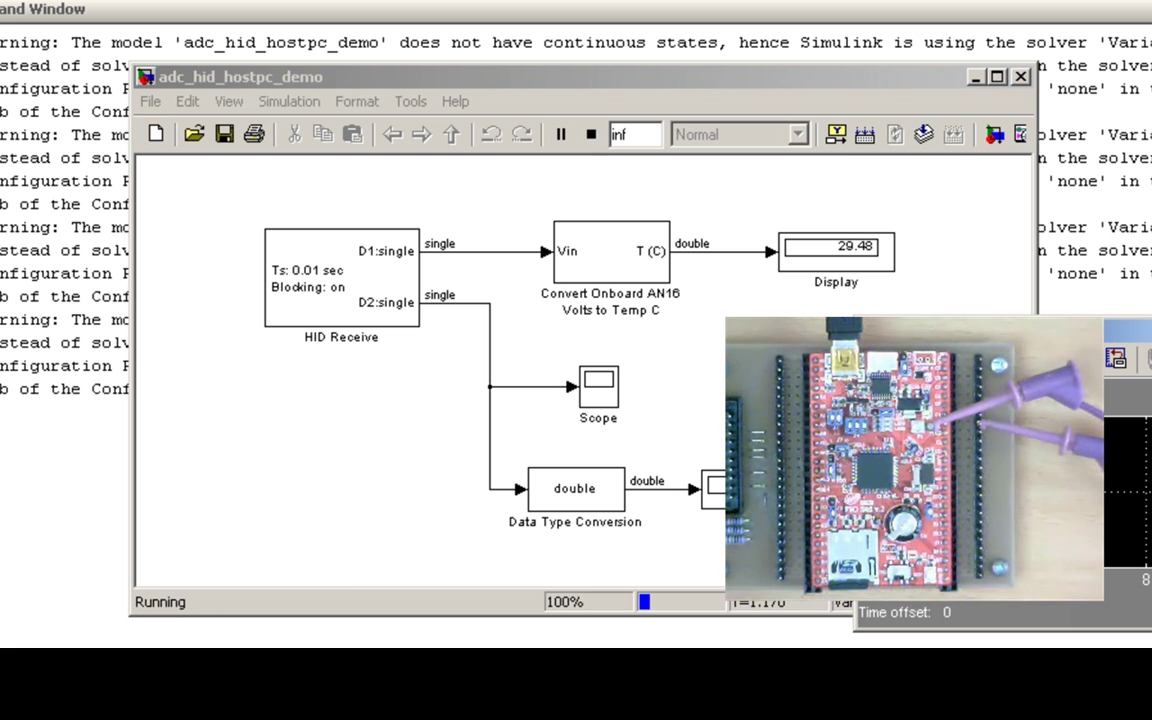
drag(875, 80, 660, 128)
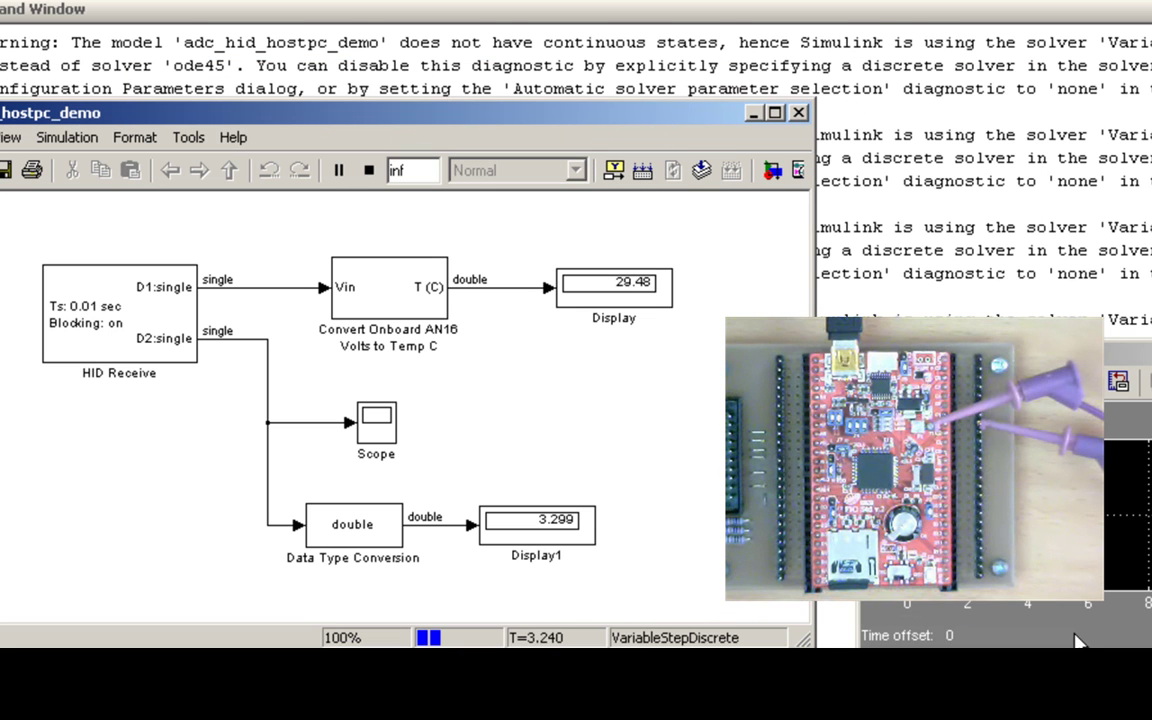
drag(1010, 310, 1016, 8)
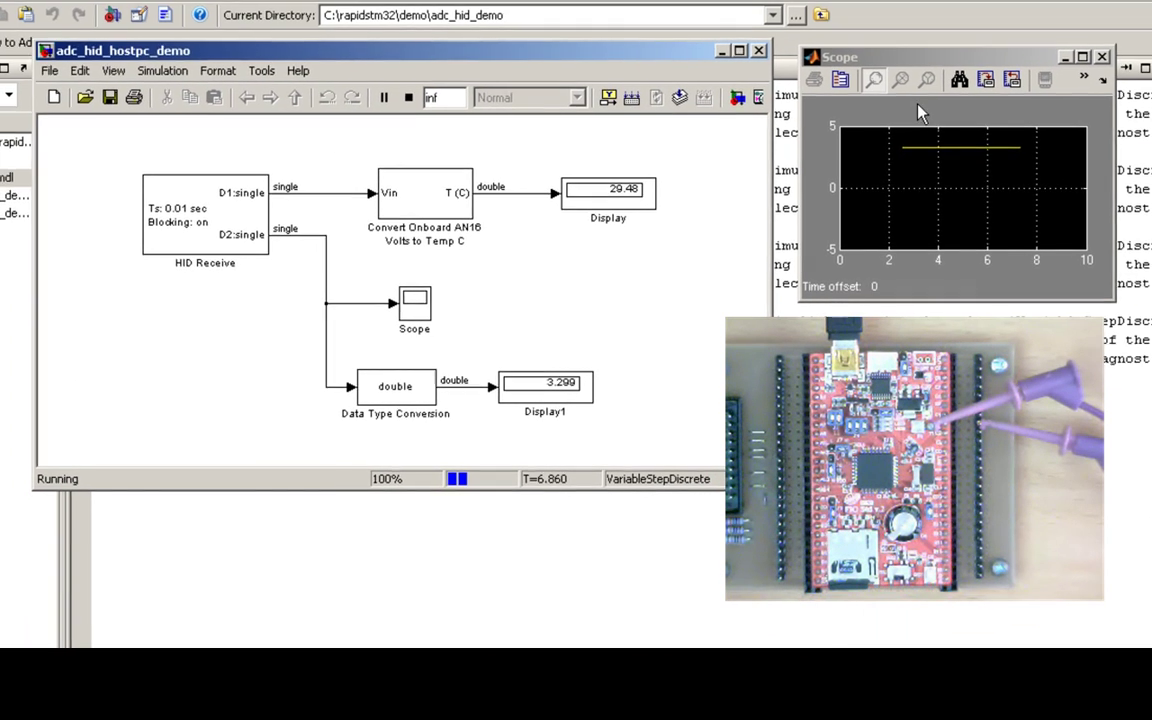
drag(922, 58, 917, 40)
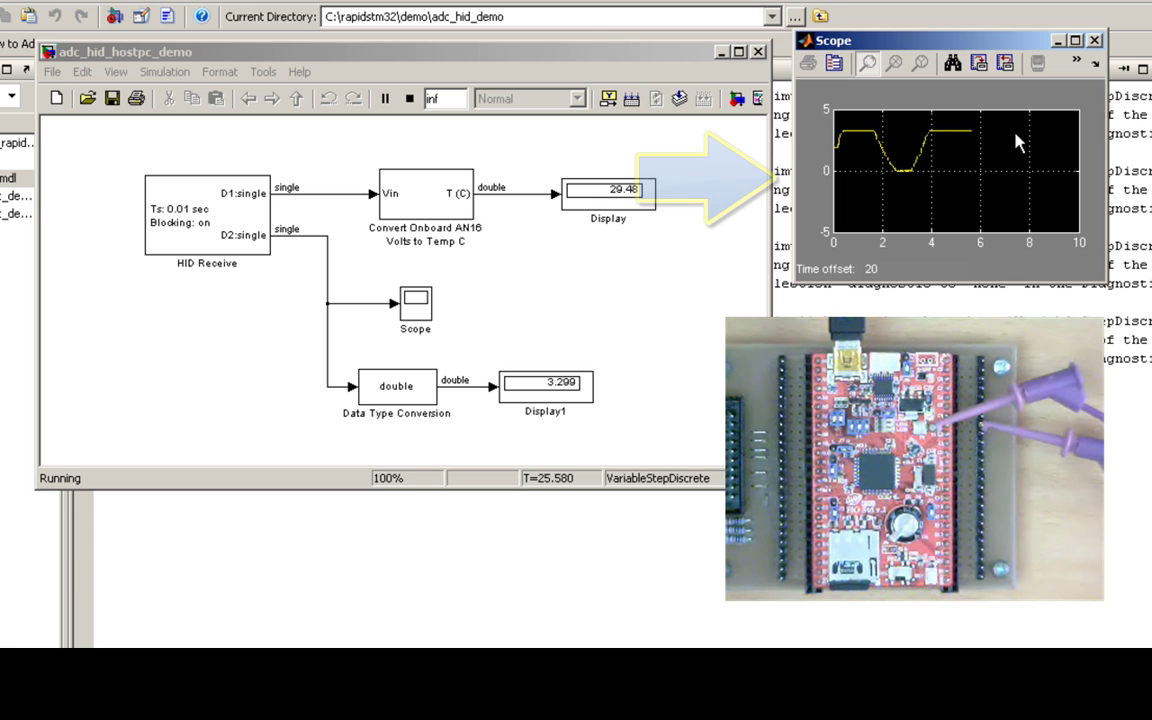
Autoscale the Scope plot to fit the 0–3 V voltage trace.
click(954, 64)
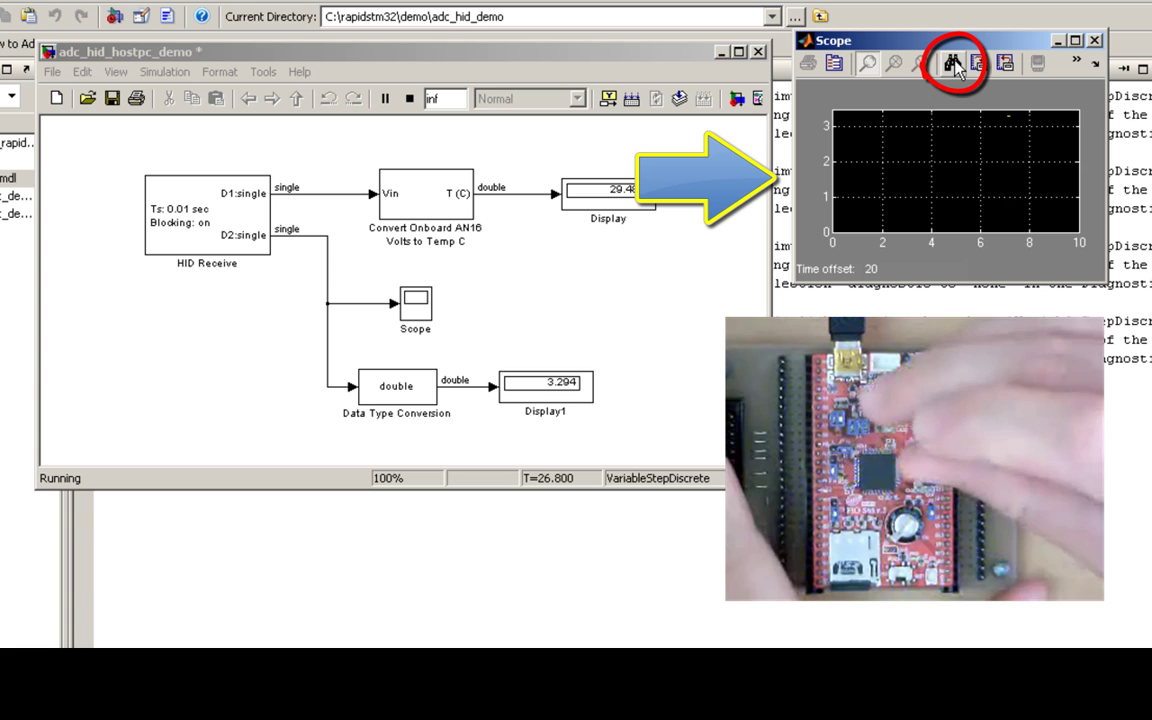